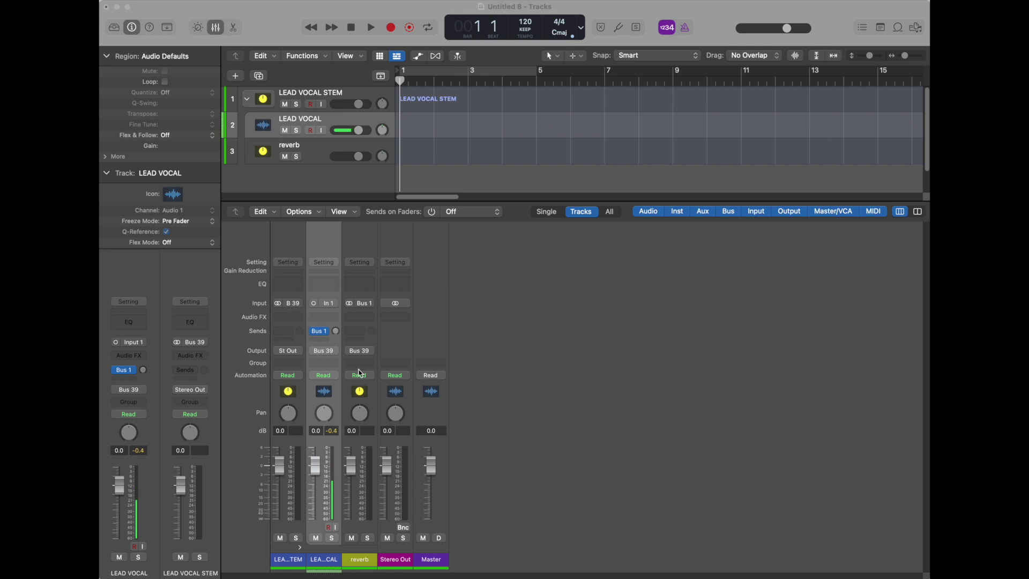
Add a send to Bus 2 on the LEAD VOCAL channel.
click(358, 560)
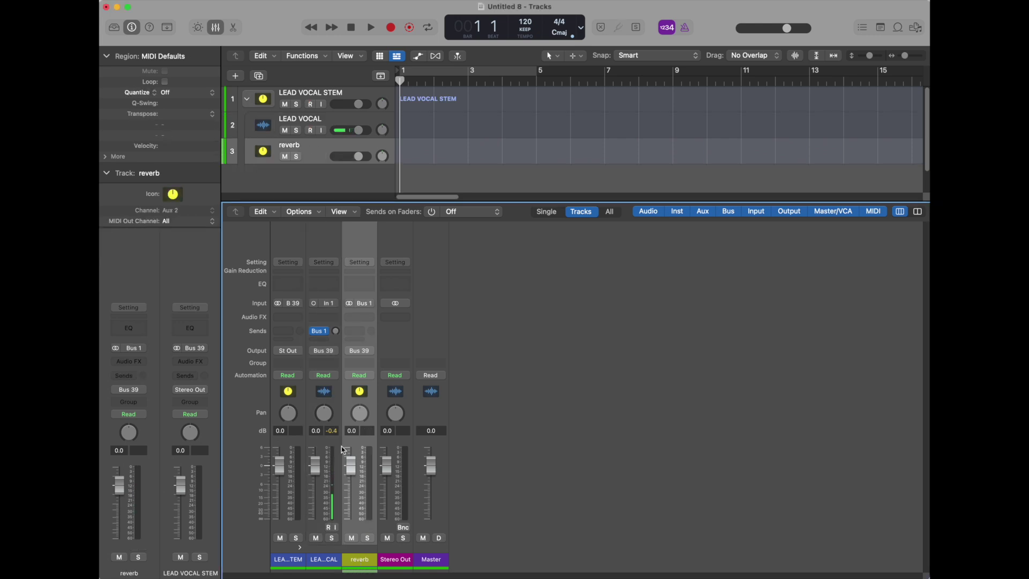
click(330, 340)
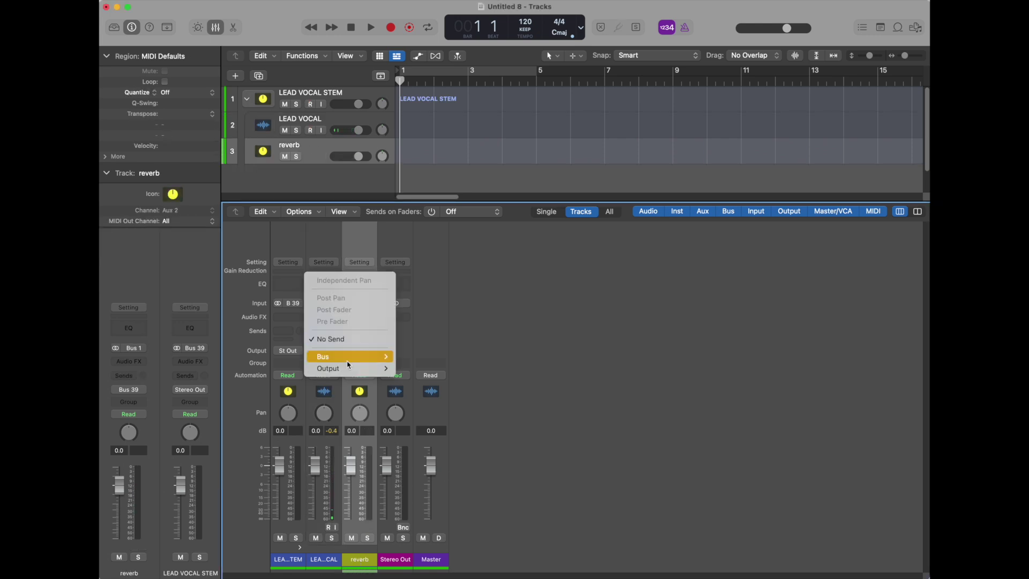
mouse_move(348, 357)
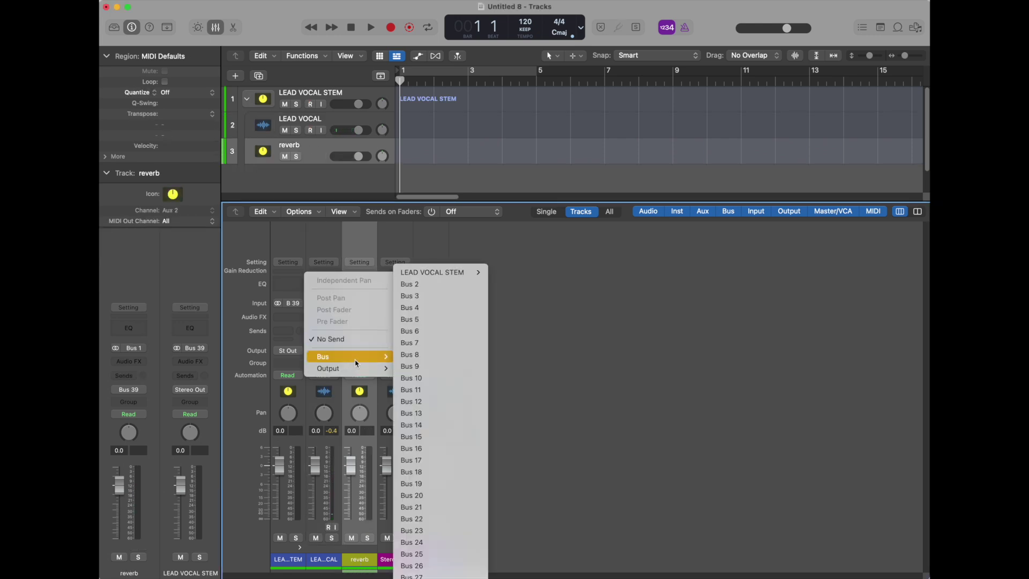
click(449, 285)
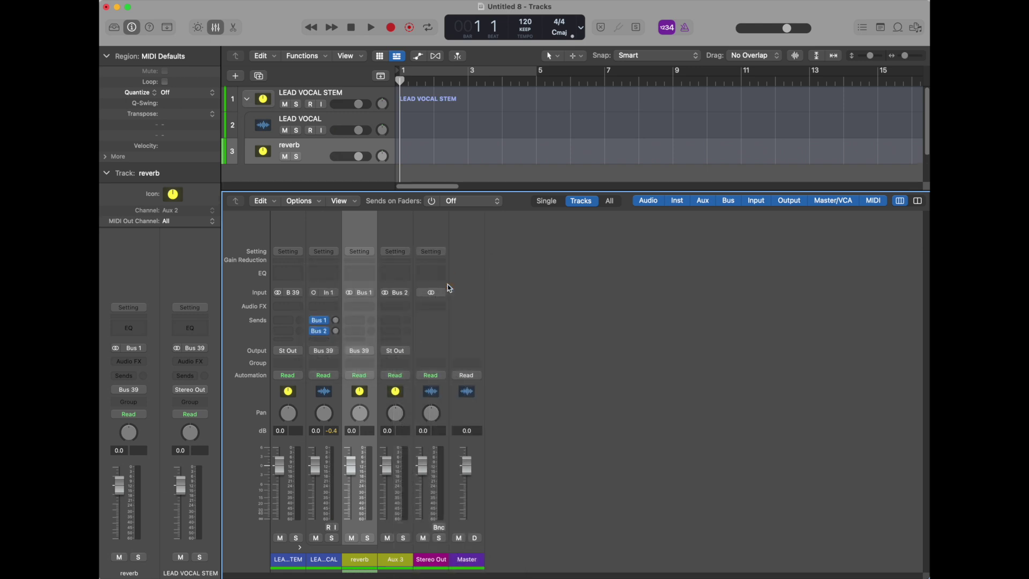
Create a track for the new aux channel fed by Bus 2.
click(397, 562)
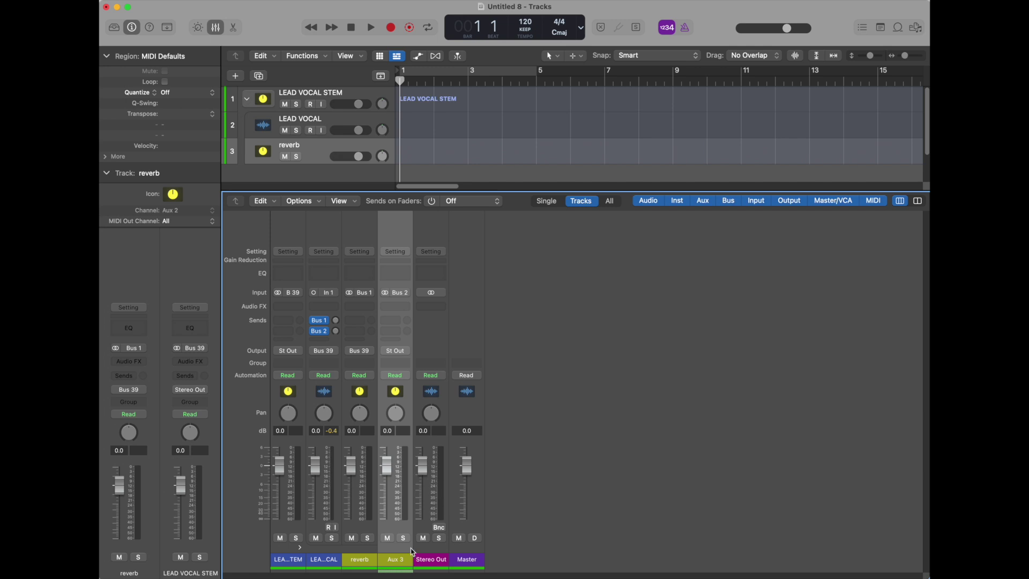
right_click(391, 555)
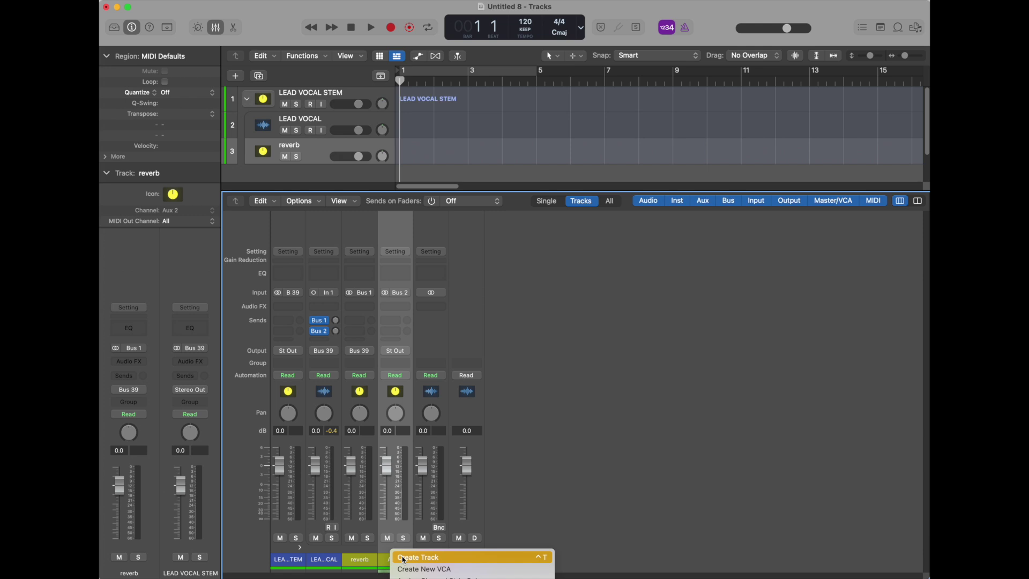
click(404, 557)
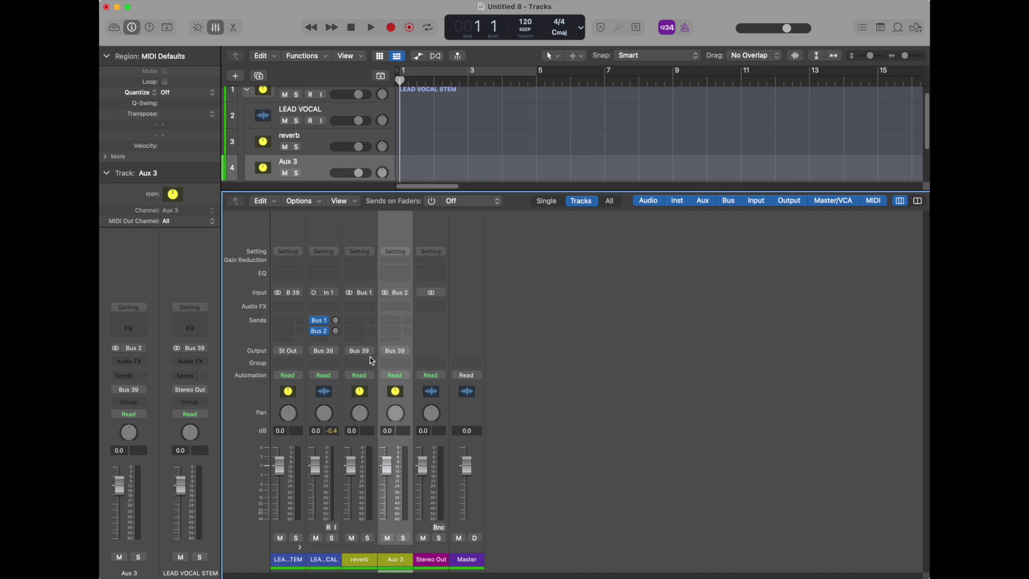
Check the output routing of the Aux 3 channel.
click(402, 352)
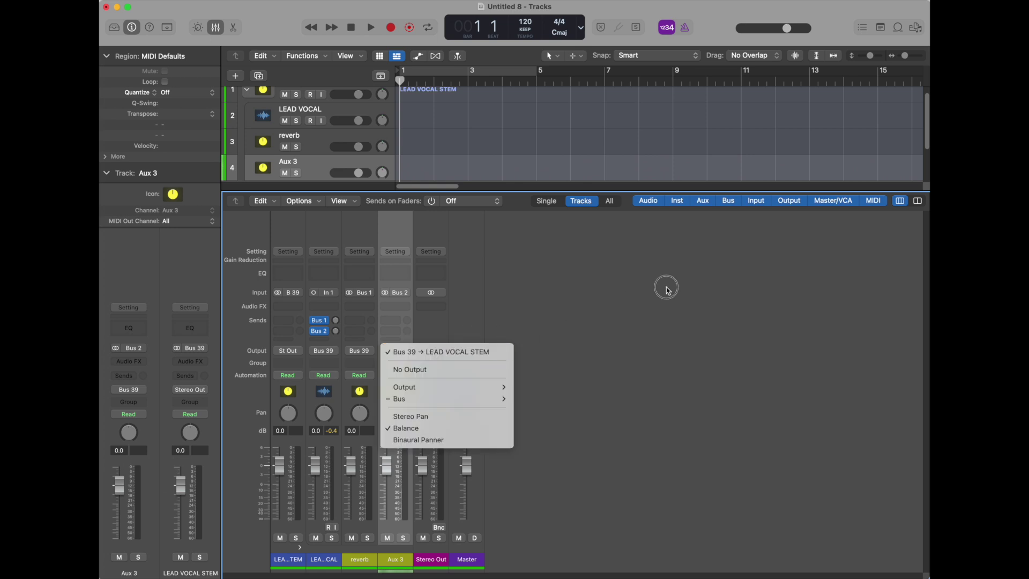
click(688, 280)
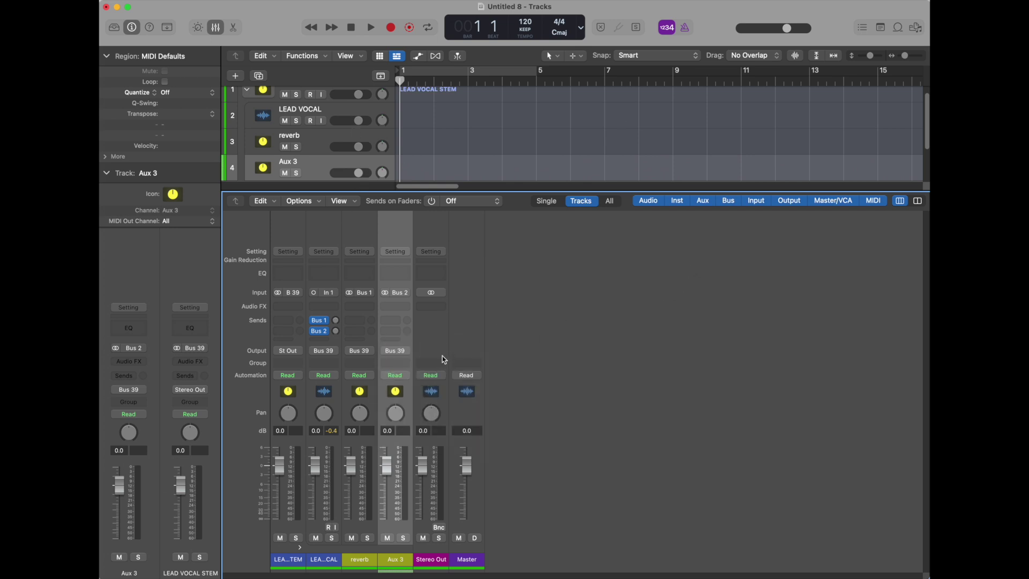
click(402, 352)
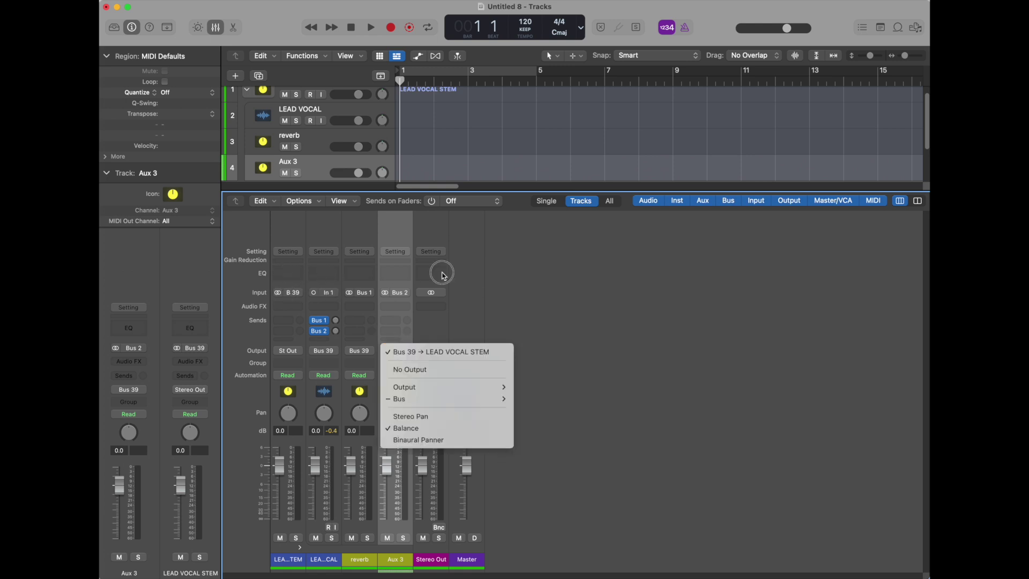
click(621, 278)
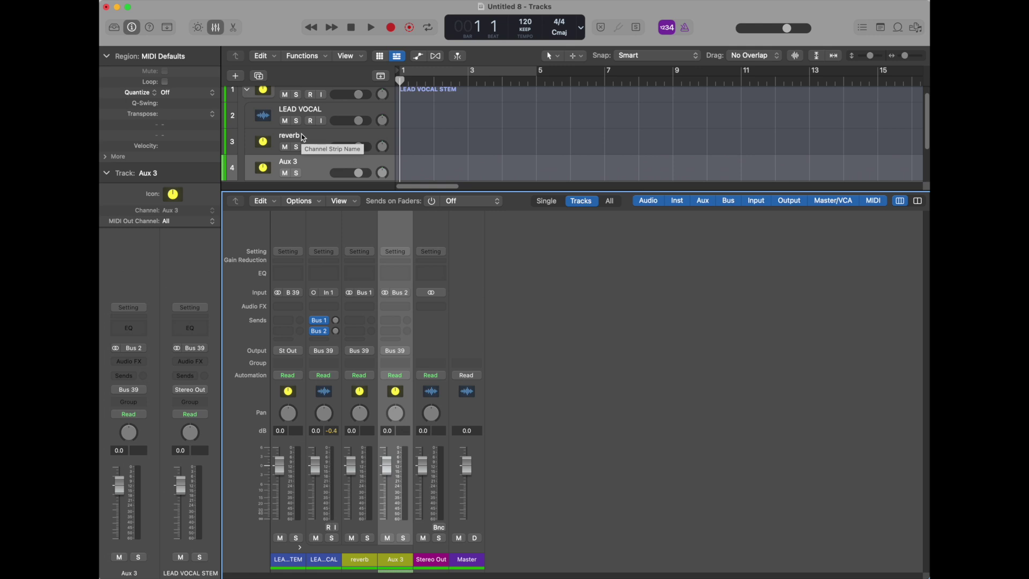
click(403, 353)
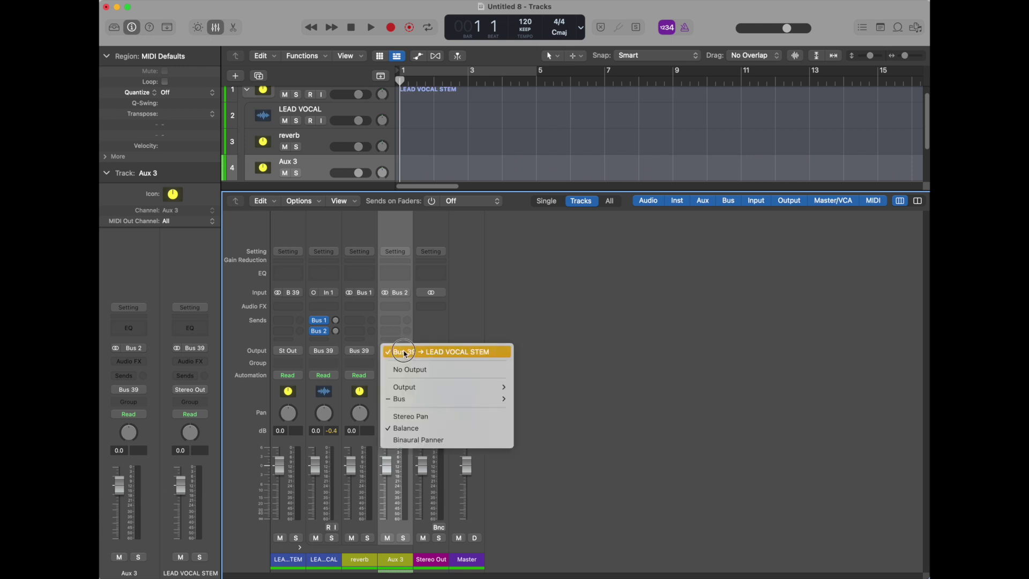
click(606, 301)
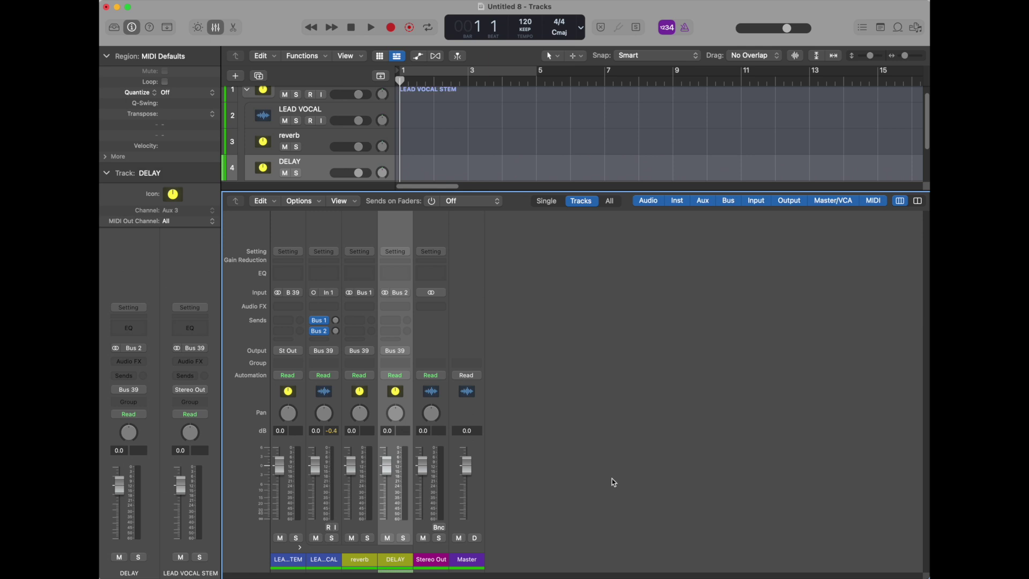
Add a send to Bus 3 on the LEAD VOCAL channel.
click(321, 340)
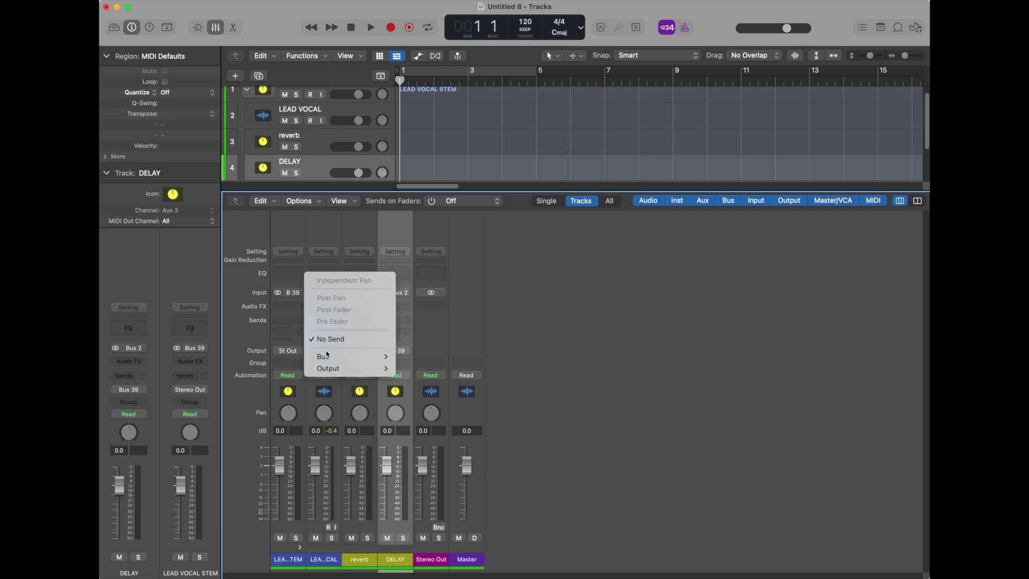
mouse_move(328, 354)
click(417, 297)
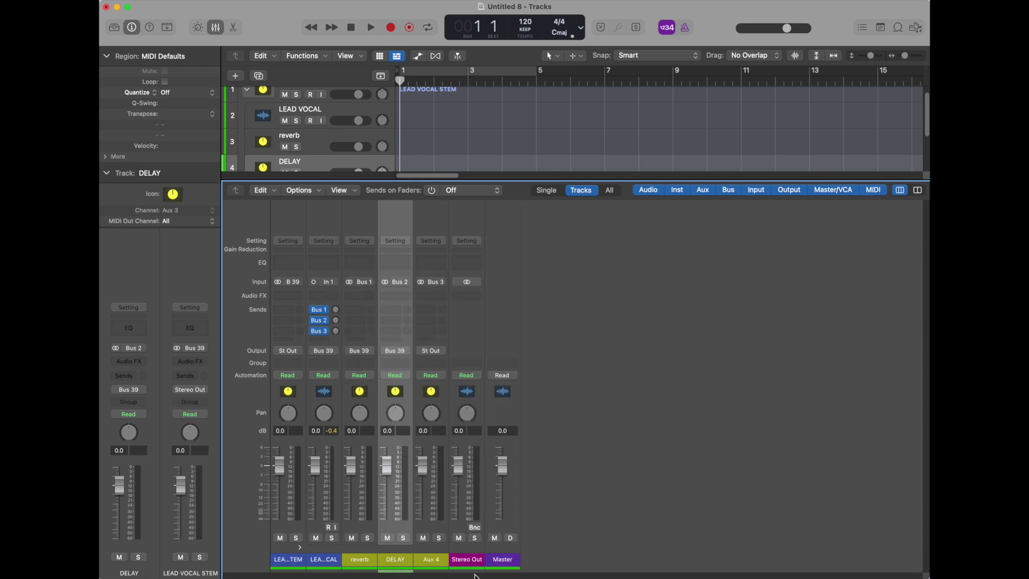
Create a track for the aux channel fed by Bus 3 and rename it DISTORTION.
right_click(438, 559)
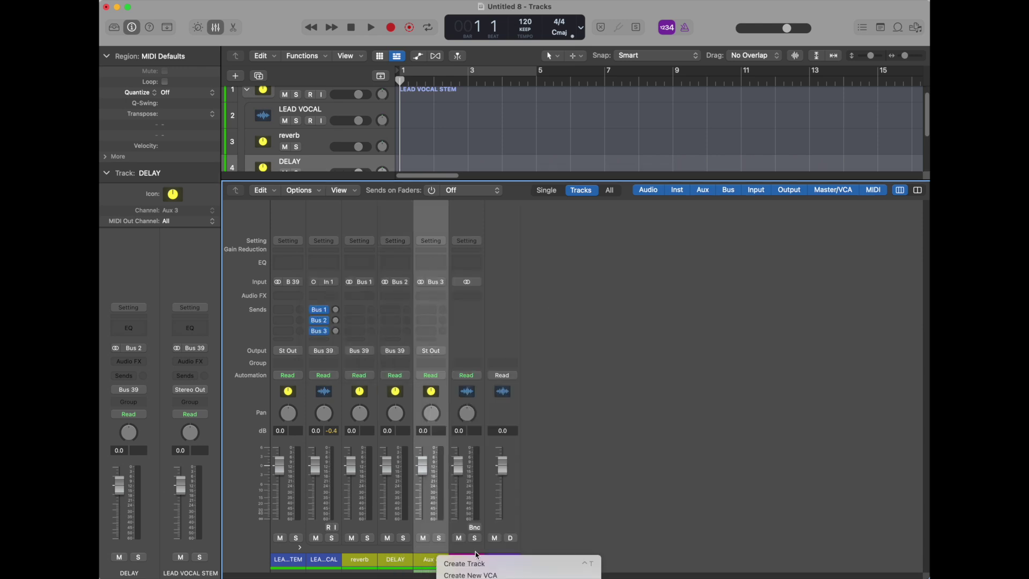
click(477, 562)
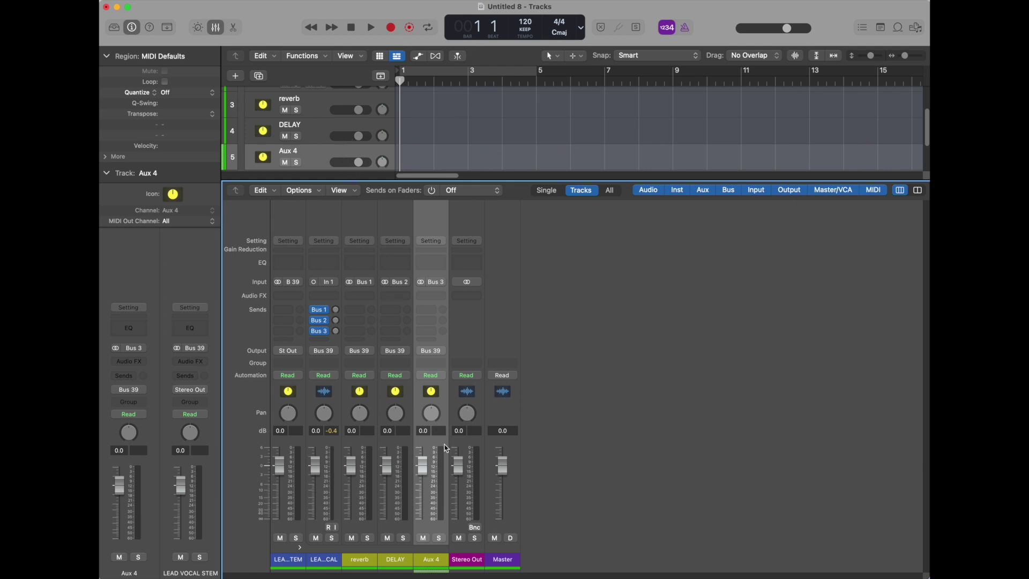
double_click(430, 558)
text(DISTORTION)
key(Return)
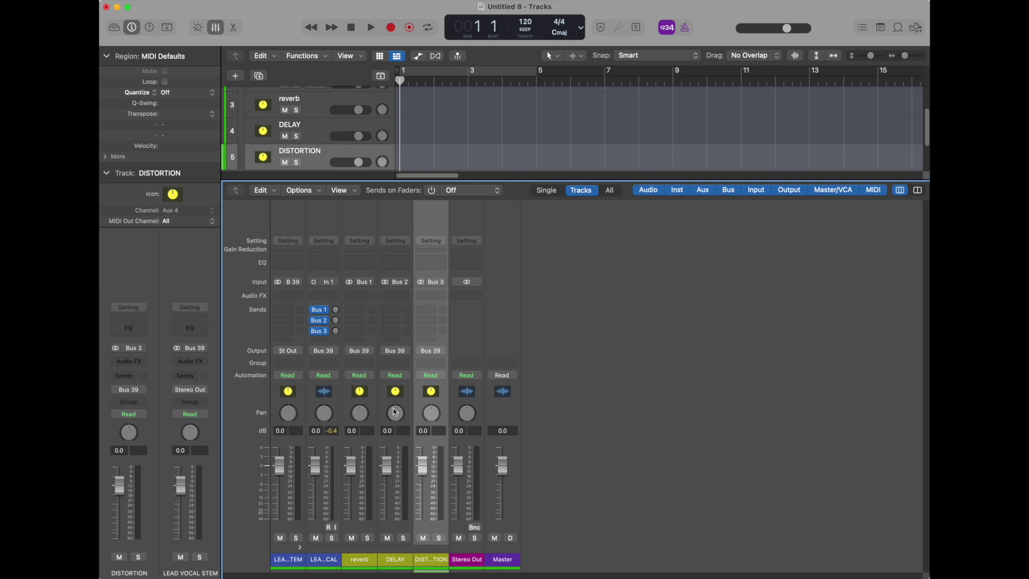
Raise the Bus 1, Bus 2 and Bus 3 send levels on LEAD VOCAL, with Bus 3 at about -9 dB.
click(334, 311)
drag(335, 311, 338, 276)
drag(336, 320, 349, 297)
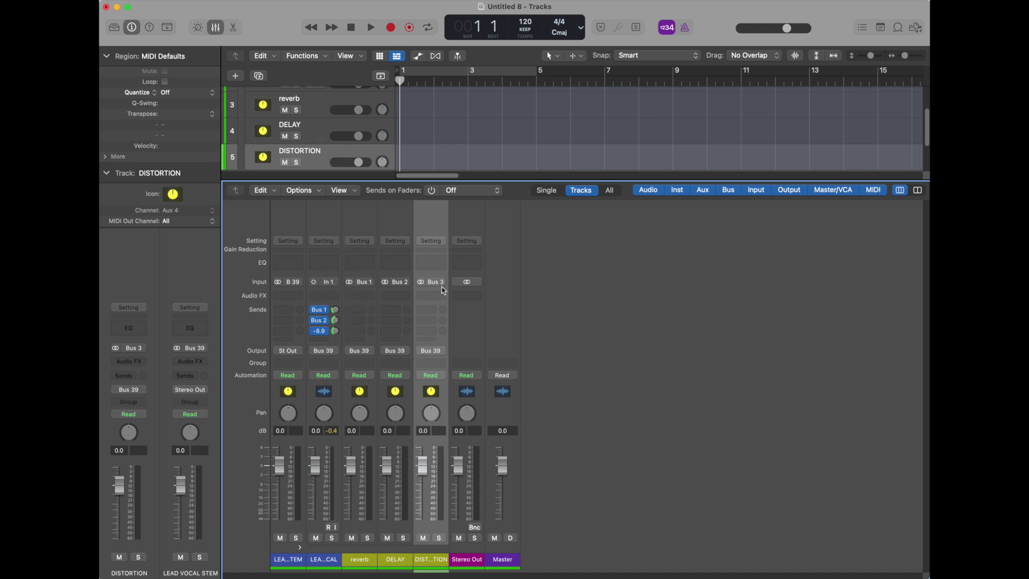
Insert the Chroma effect on the reverb channel, Tape Dly on DELAY and Distortion on DISTORTION.
click(349, 296)
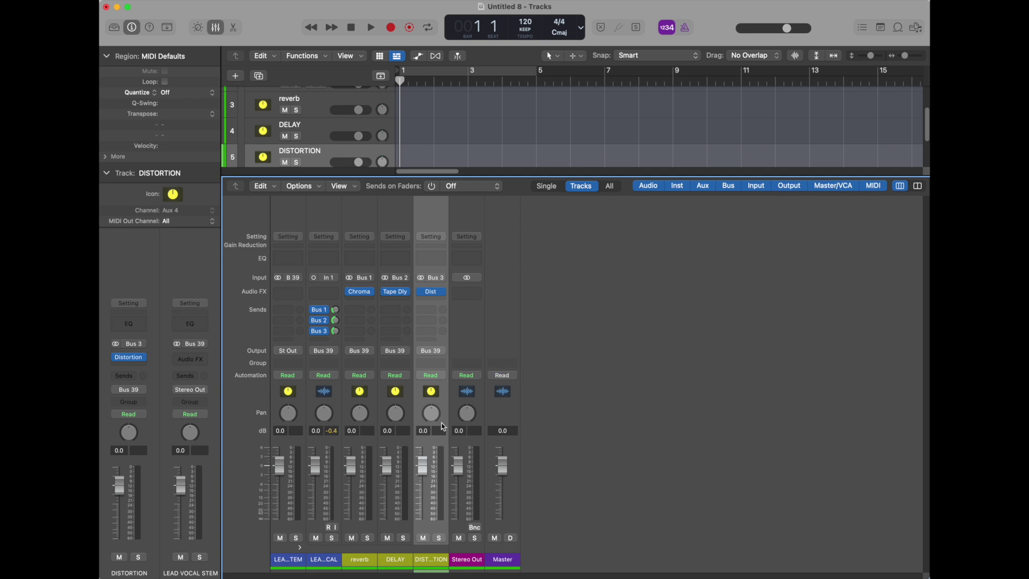
Set the faders to -0.1 dB on LEAD VOCAL, -5.7 dB on reverb, -3.8 dB on DELAY and -4.6 dB on DISTORTION.
drag(315, 465, 315, 466)
click(335, 307)
drag(351, 465, 422, 479)
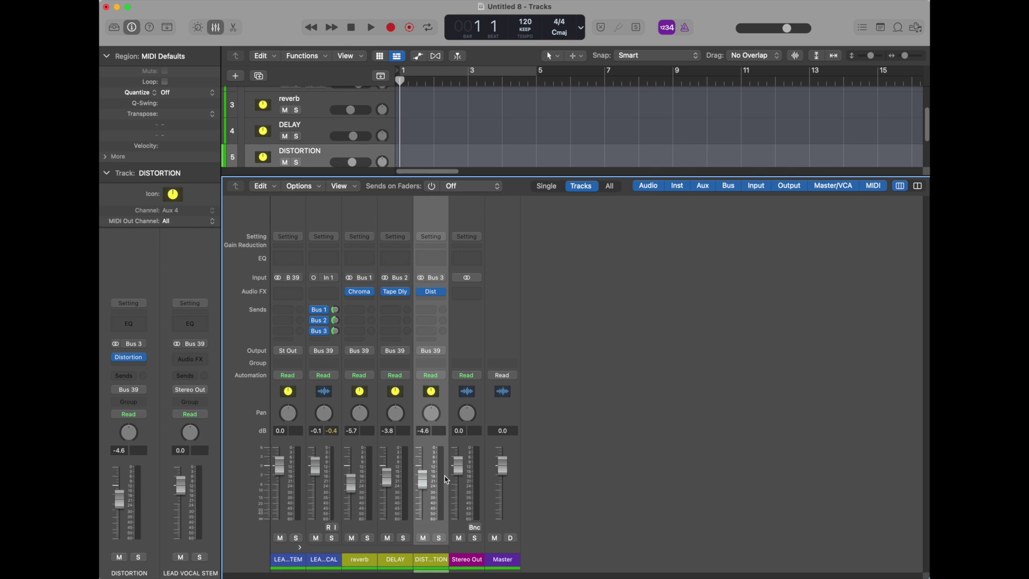
Mute the LEAD VOCAL STEM channel as a test and unmute it again.
click(284, 561)
click(279, 538)
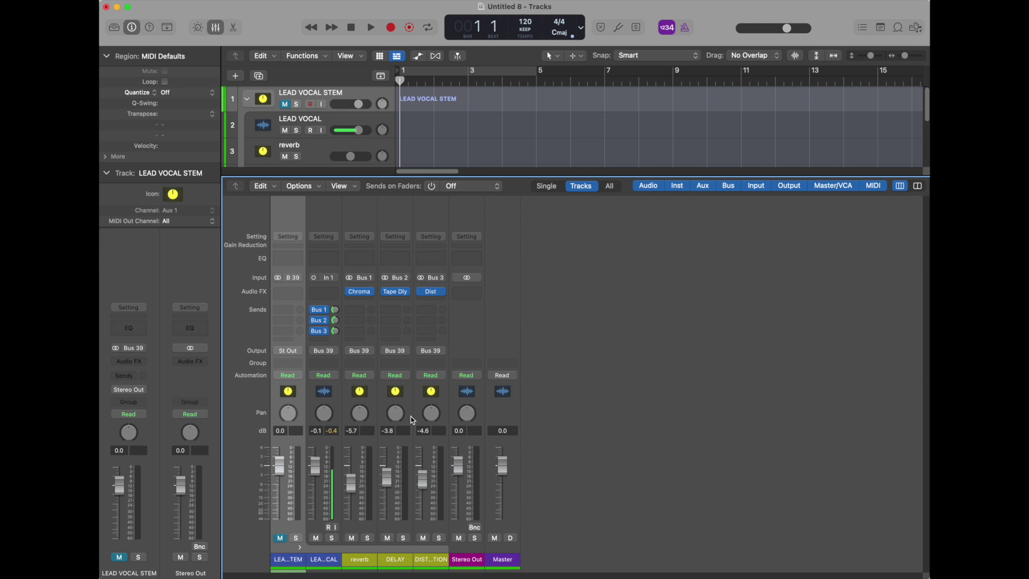
click(283, 542)
Create three new auxiliary channel strips in the mixer.
click(305, 187)
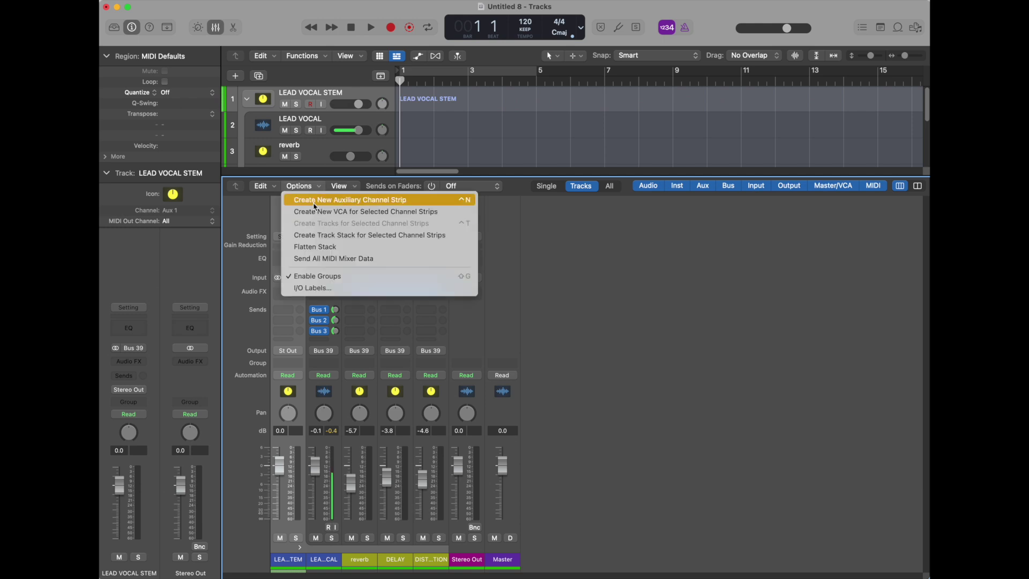
click(737, 310)
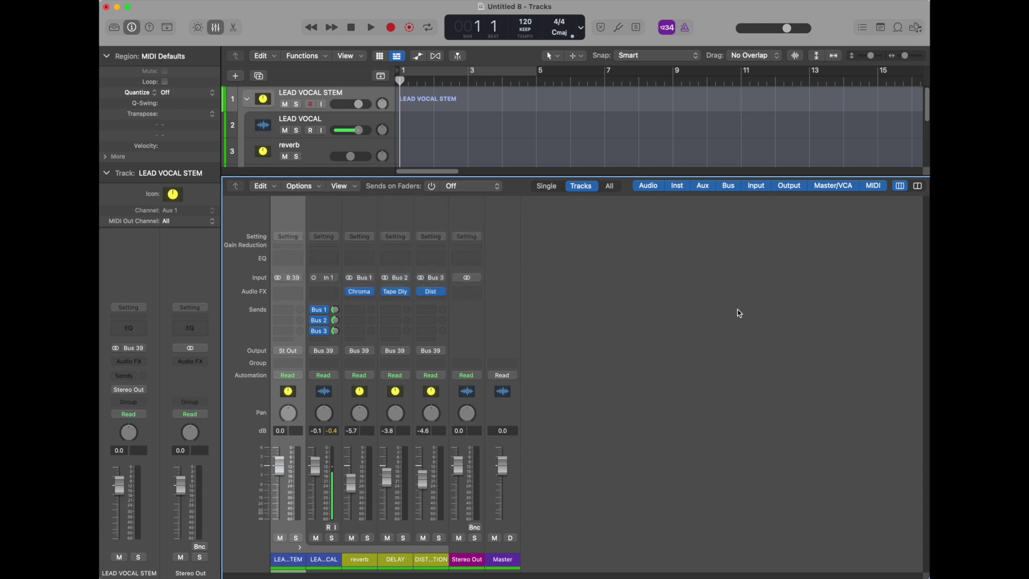
key(ctrl+n)
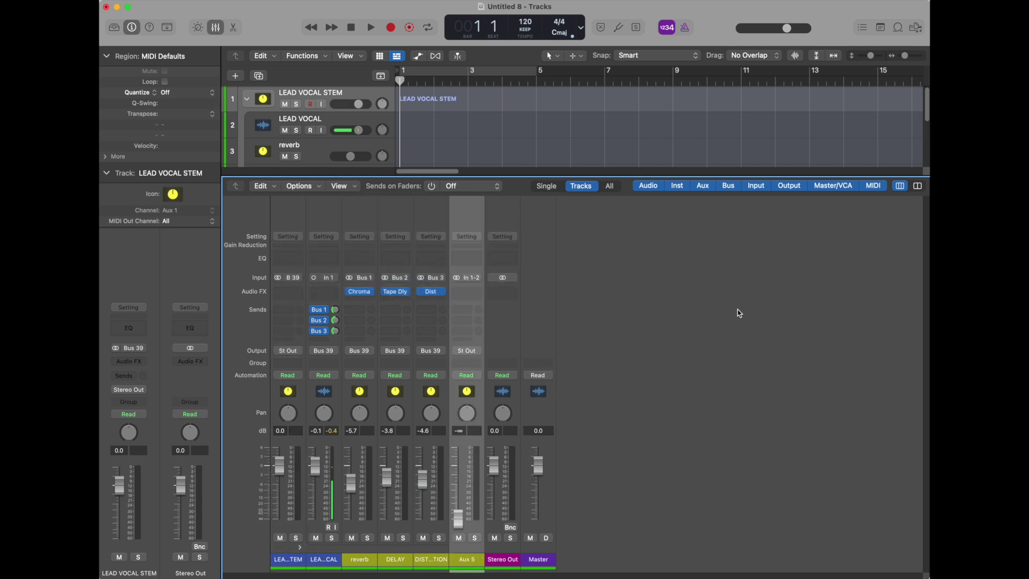
key(ctrl+n)
key(ctrl+n)
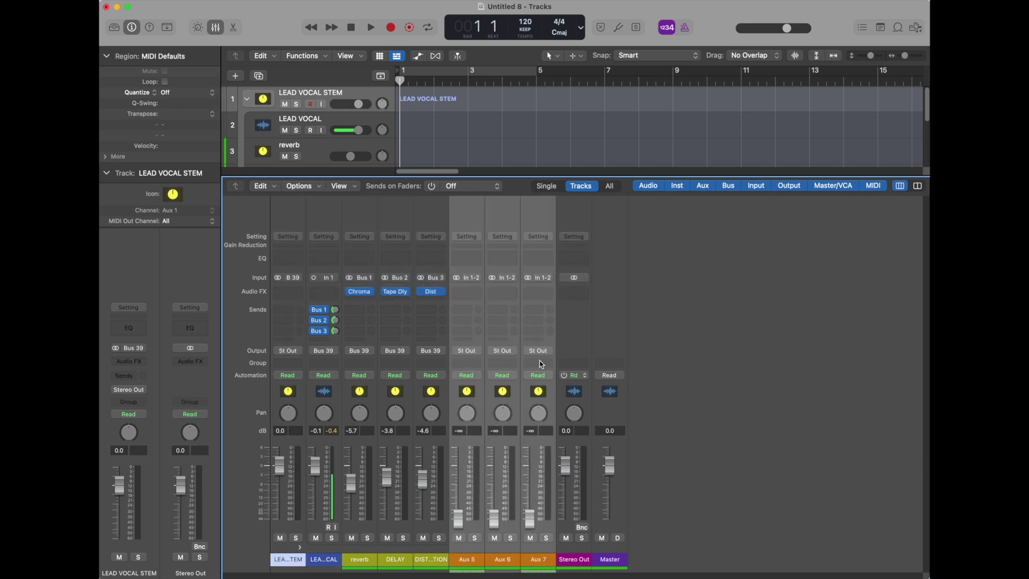
click(473, 278)
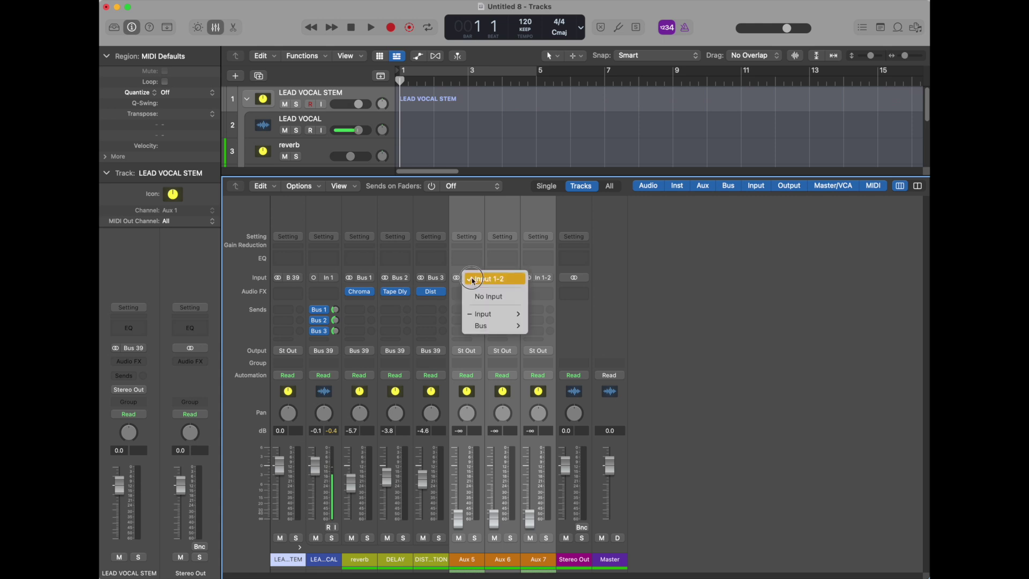
mouse_move(496, 314)
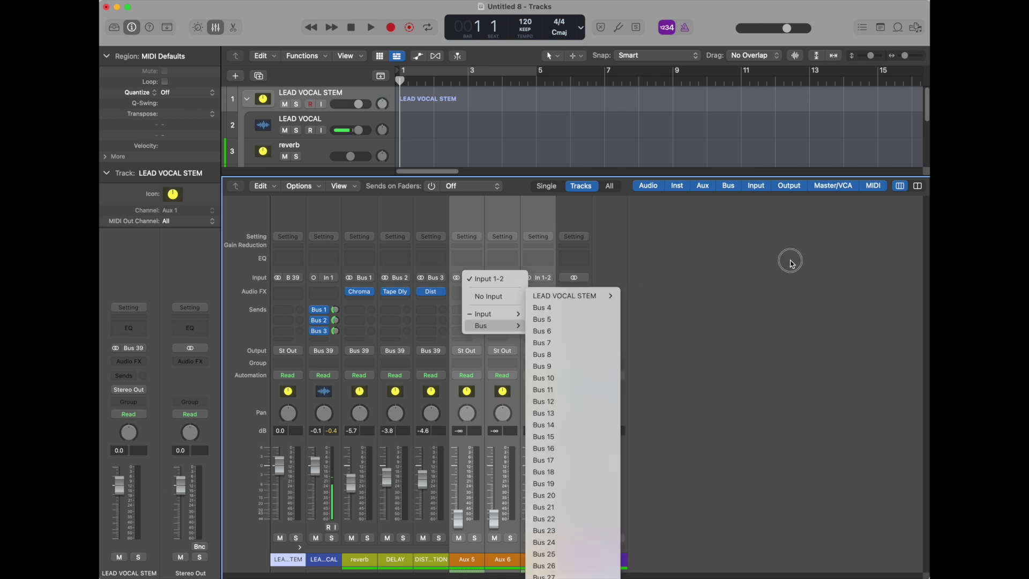
click(703, 261)
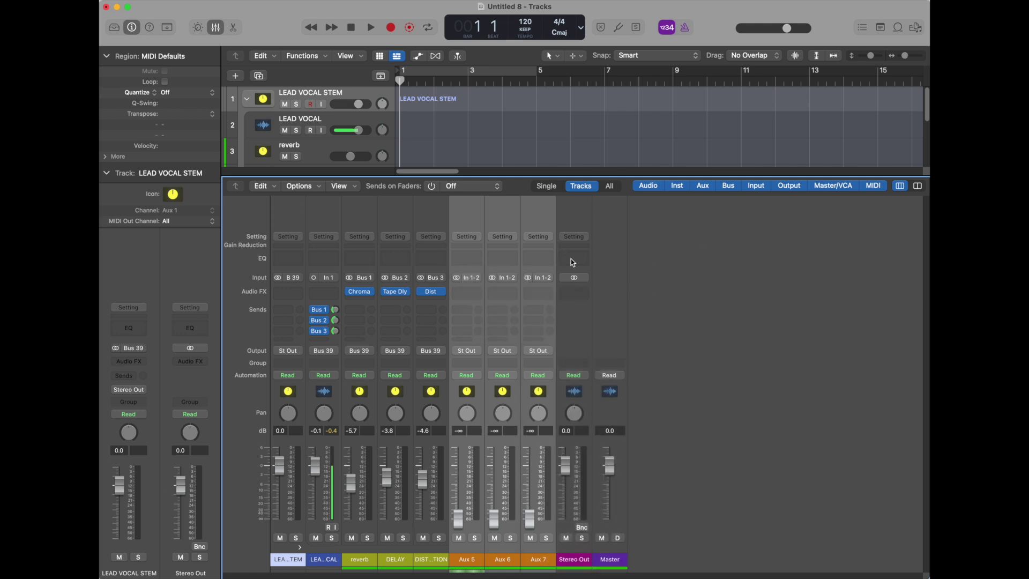
Set the inputs of the three selected aux channels to Bus 4, Bus 5 and Bus 6 in ascending order.
click(467, 278)
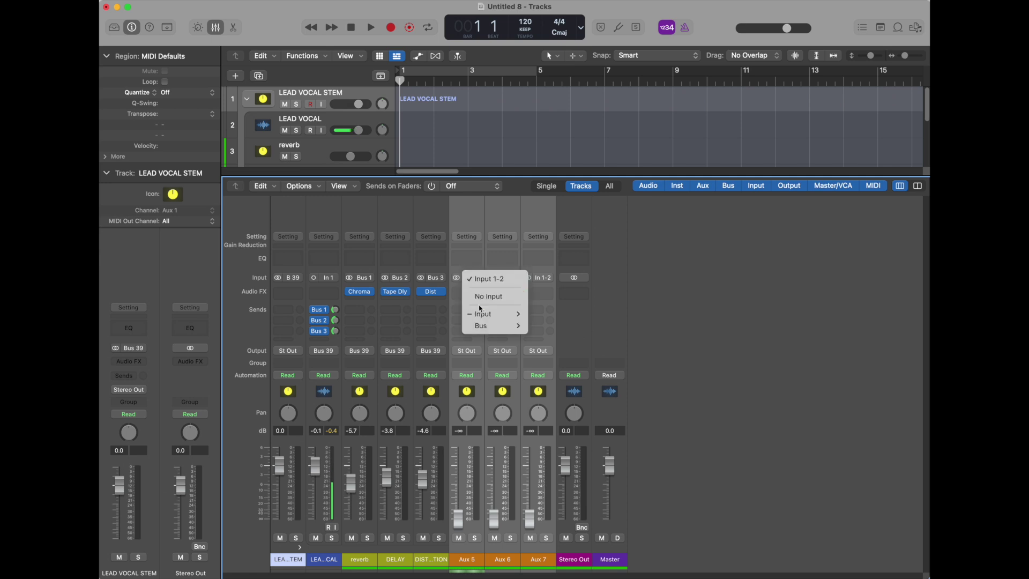
mouse_move(485, 325)
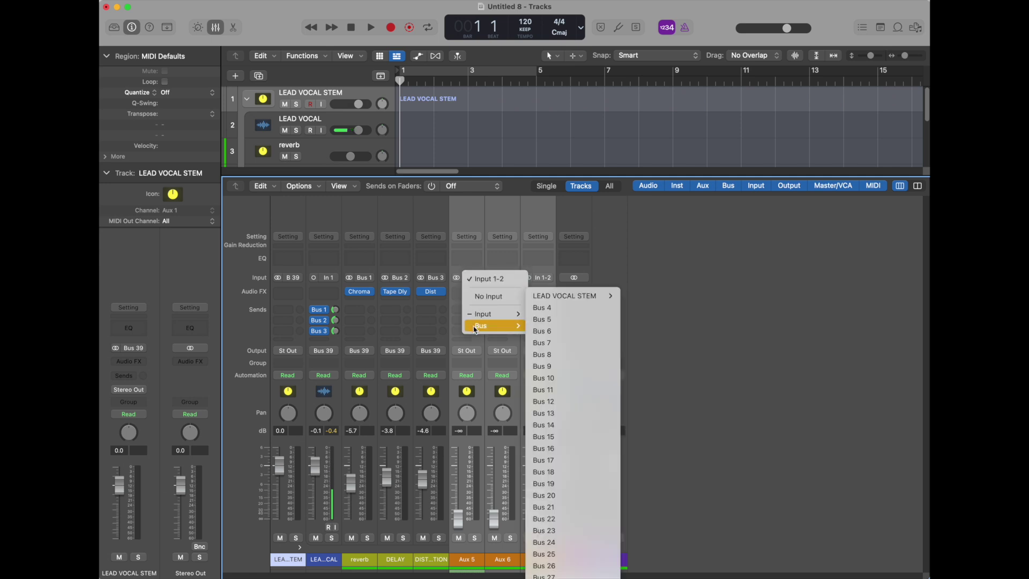
click(575, 307)
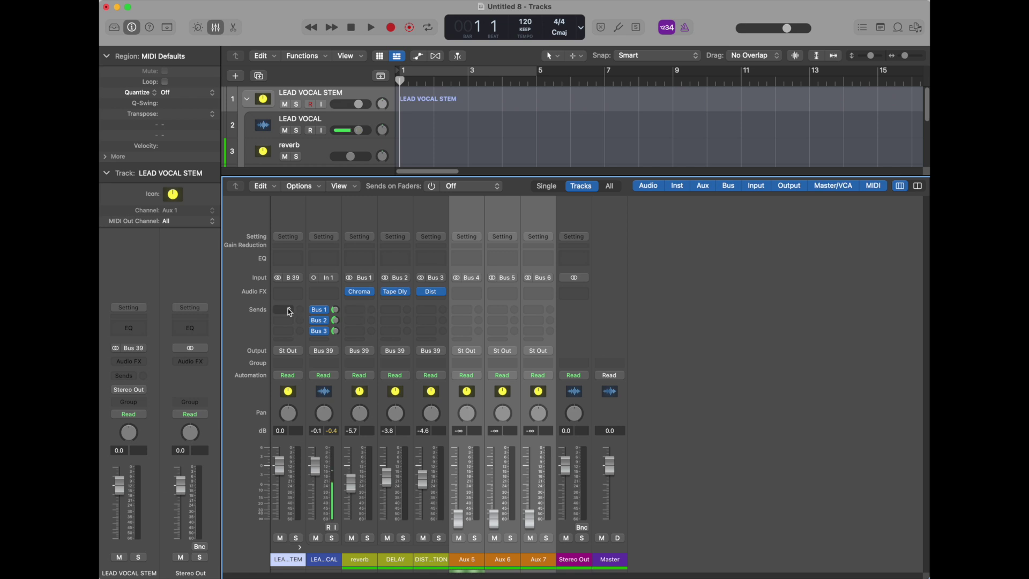
Add a new audio track above LEAD VOCAL STEM and give it a send to Bus 4.
click(351, 97)
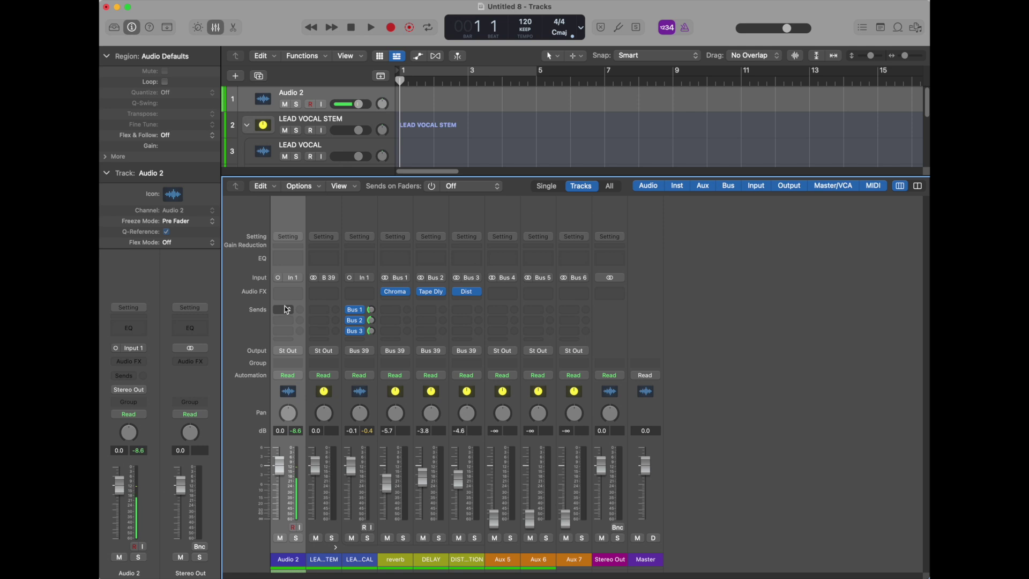
click(294, 310)
mouse_move(292, 328)
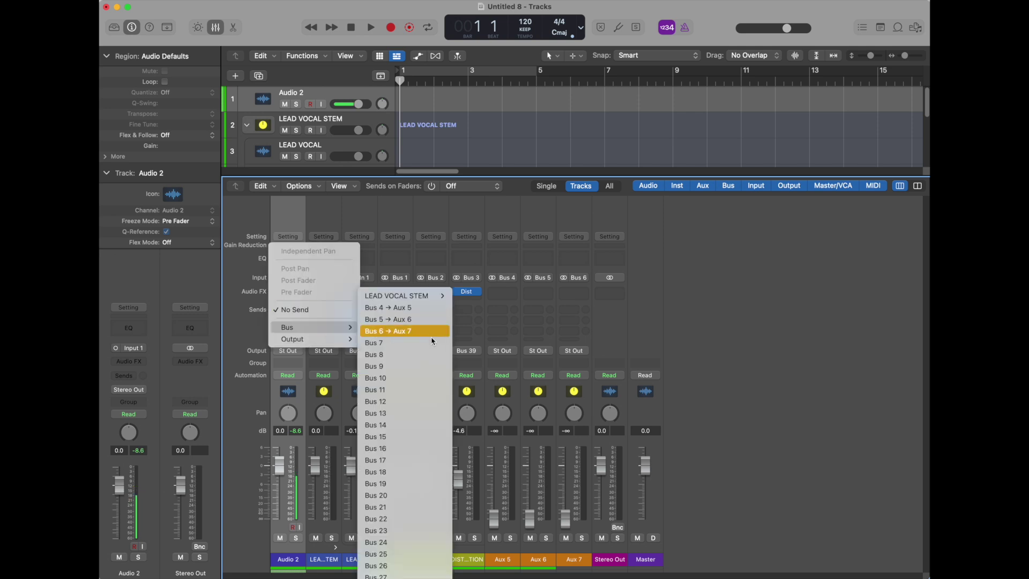
click(429, 307)
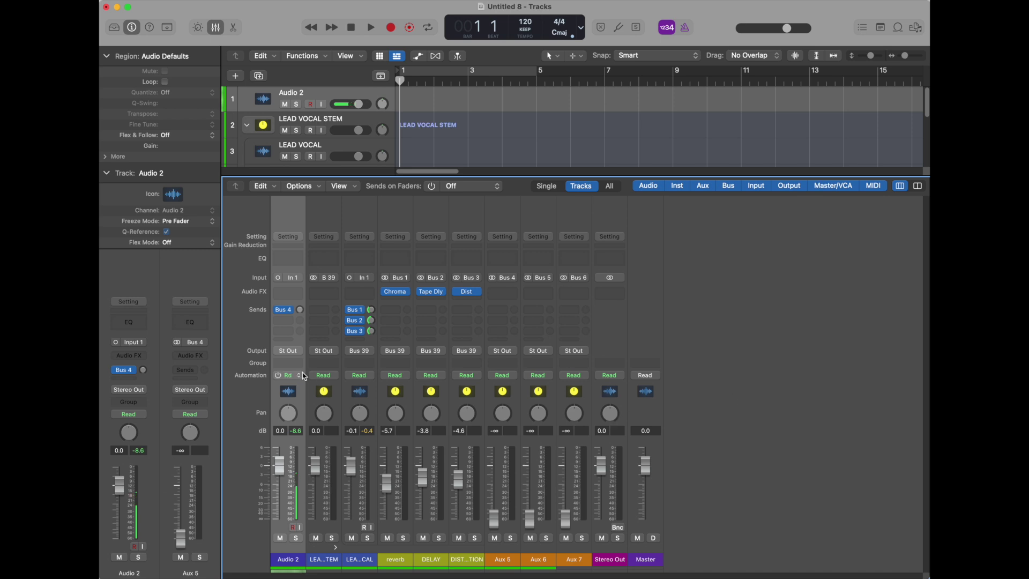
Create arrange tracks for the Aux 5, Aux 6 and Aux 7 channel strips.
click(511, 560)
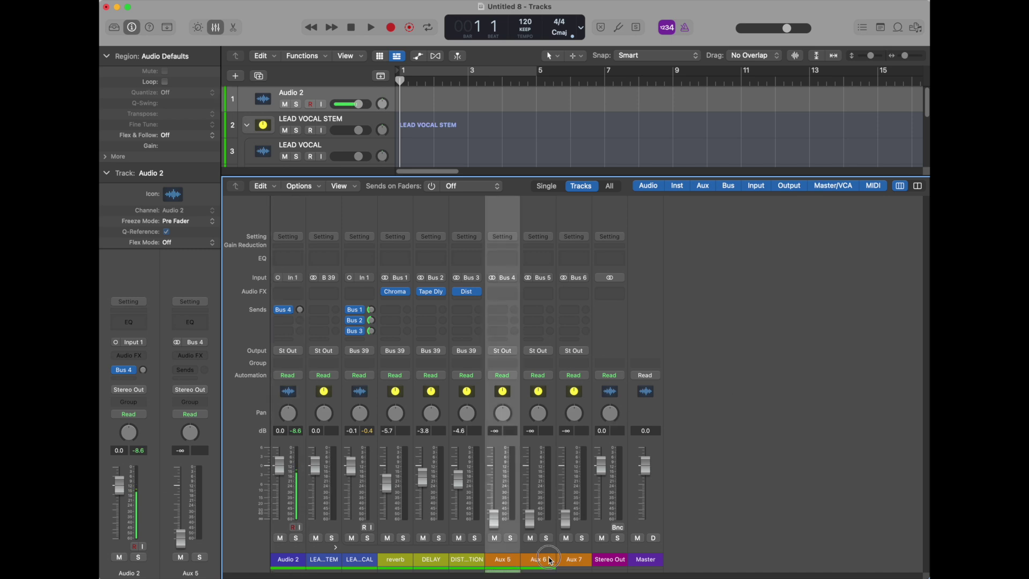
shift+click(551, 560)
shift+click(577, 560)
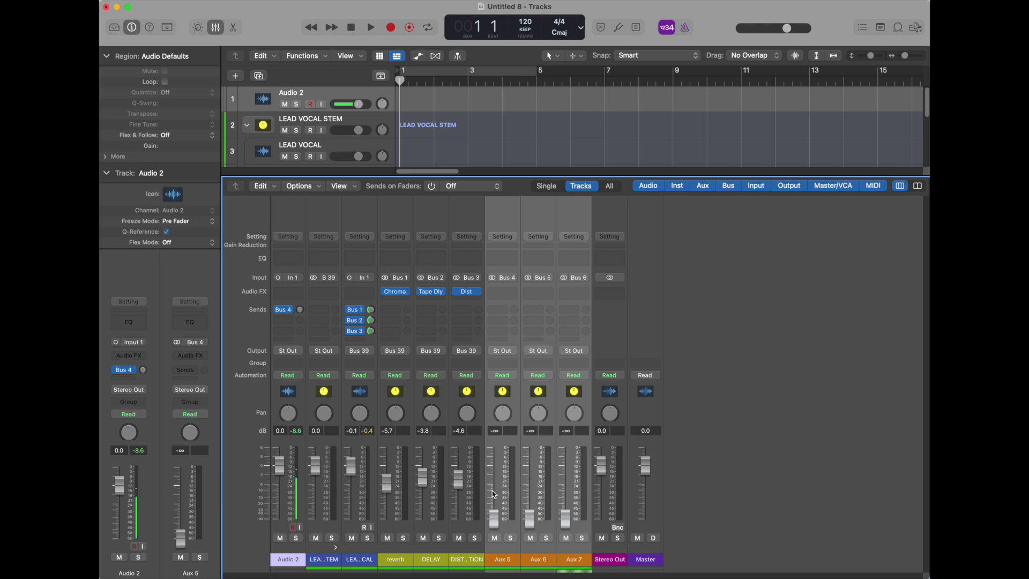
right_click(542, 563)
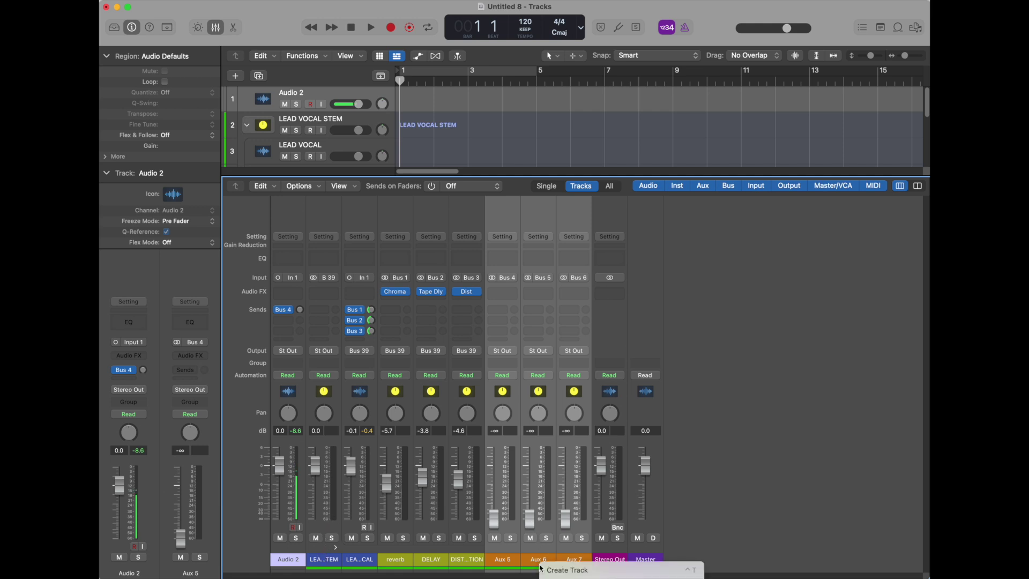
click(550, 571)
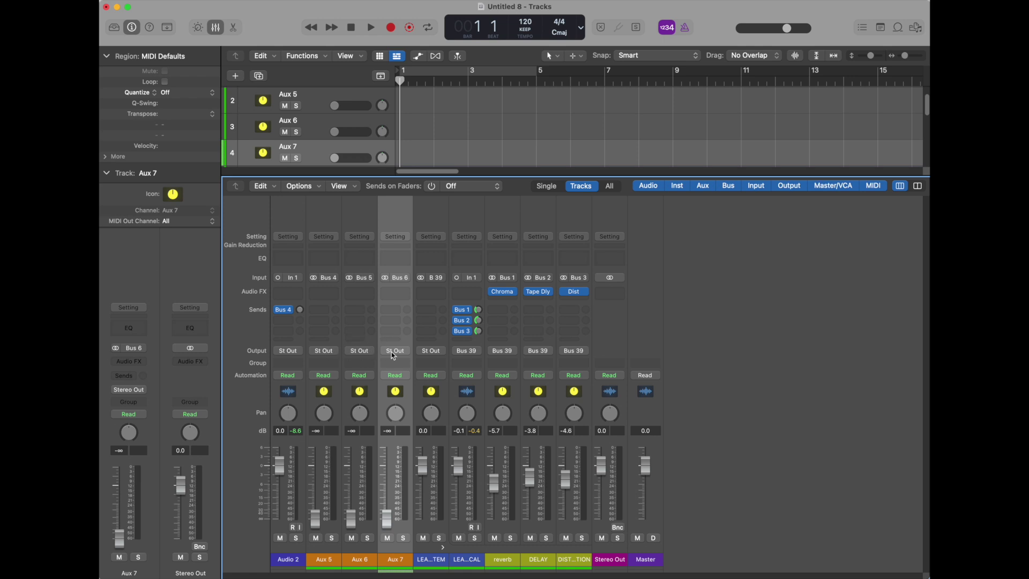
Move the Aux 5, Aux 6 and Aux 7 tracks into the LEAD VOCAL STEM stack, below LEAD VOCAL.
key(x)
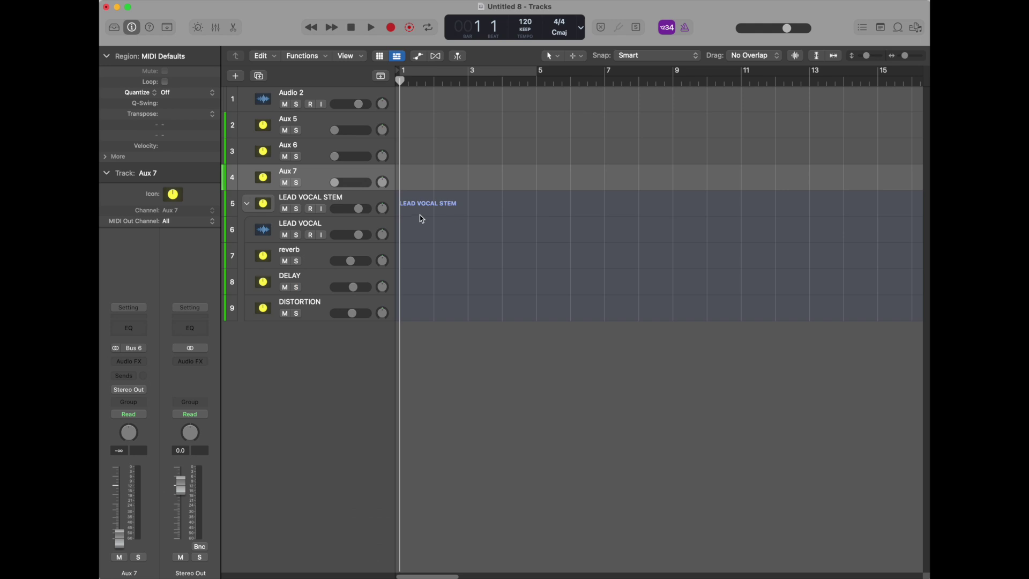
shift+click(331, 123)
drag(330, 124, 330, 254)
key(x)
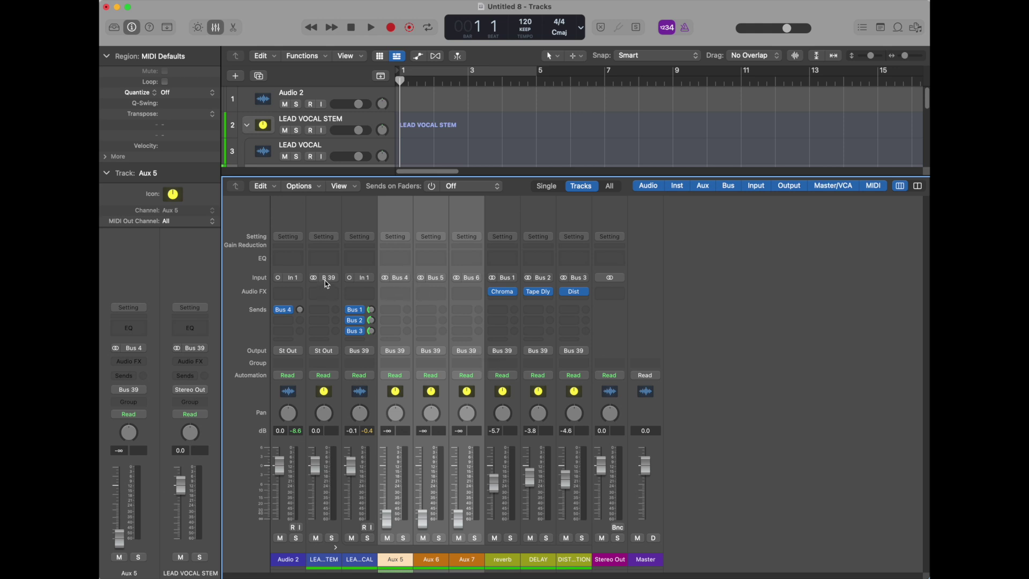
Delete the Aux 5, Aux 6 and Aux 7 tracks from the LEAD VOCAL STEM stack.
click(337, 561)
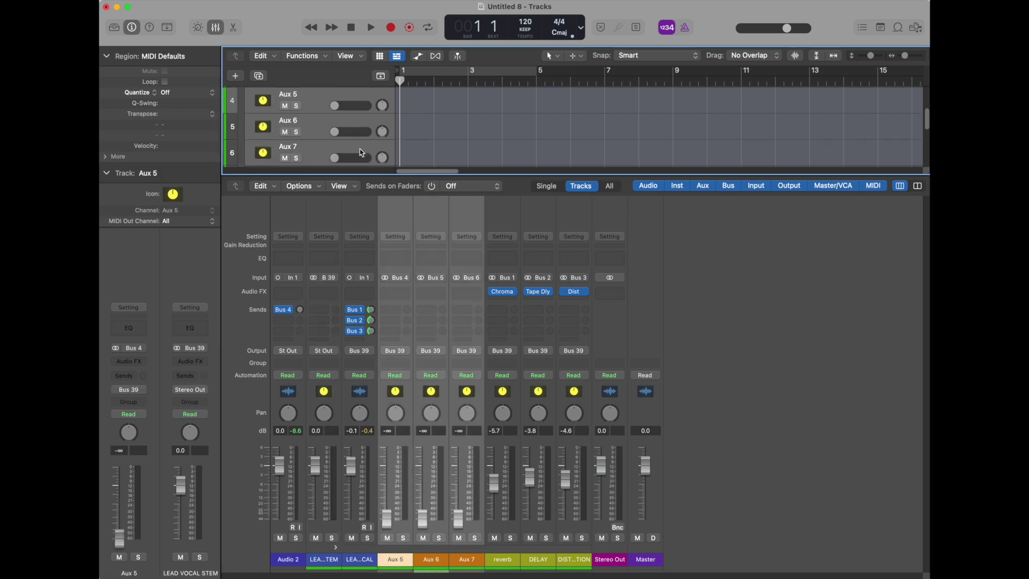
key(super+BackSpace)
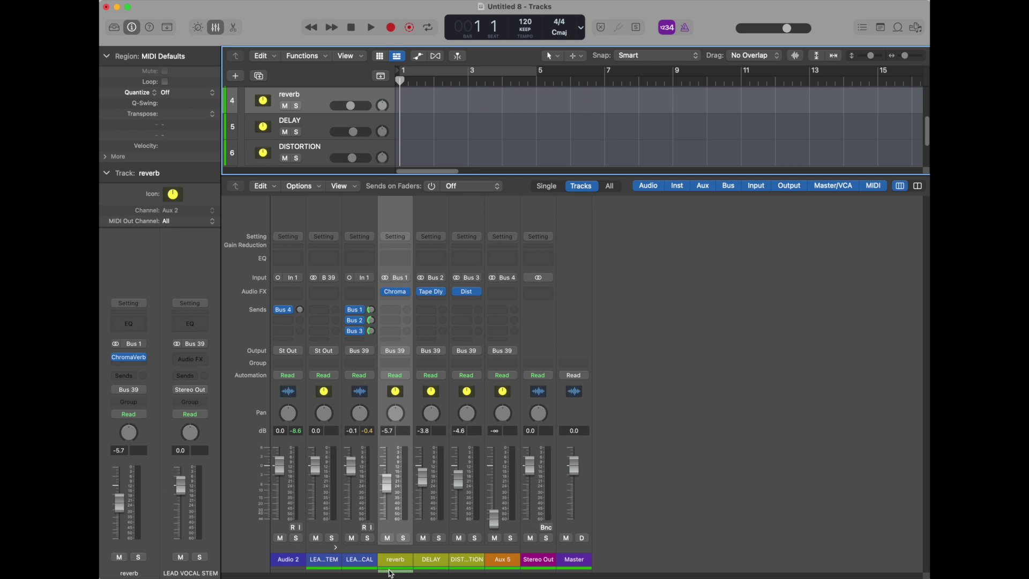
Add a fourth send on the LEAD VOCAL channel, routed to Bus 5.
click(360, 560)
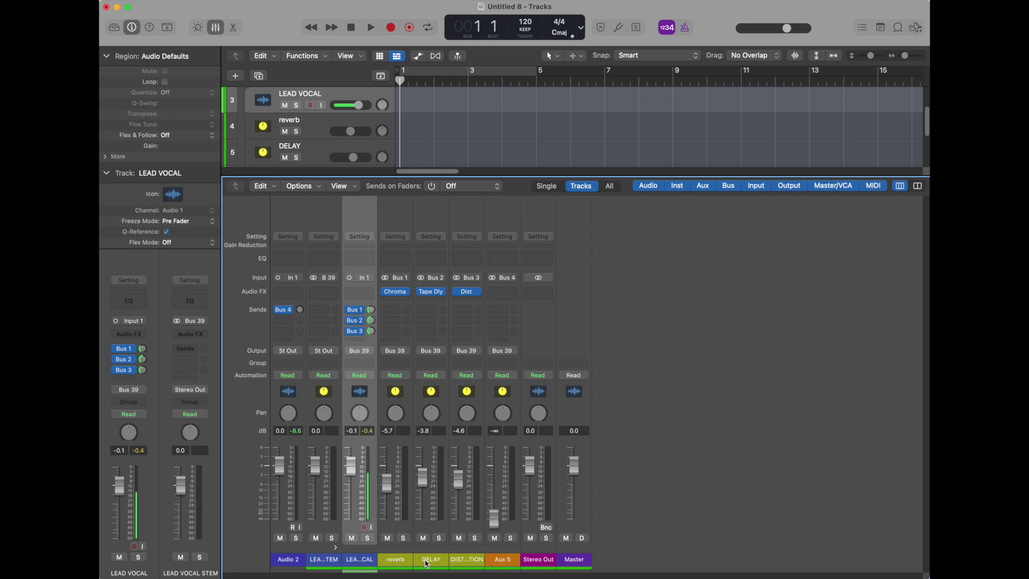
click(355, 342)
mouse_move(395, 356)
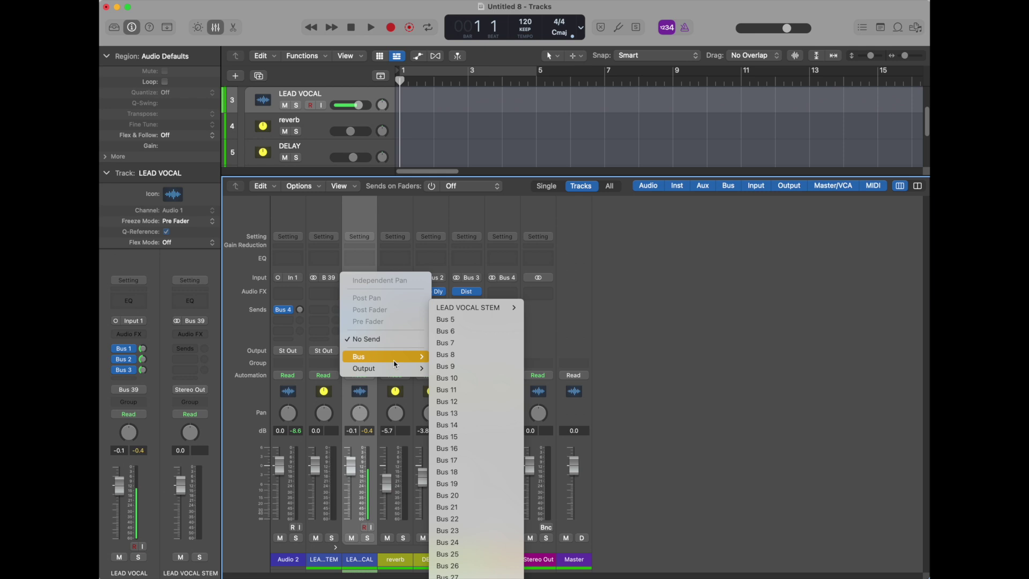
mouse_move(477, 307)
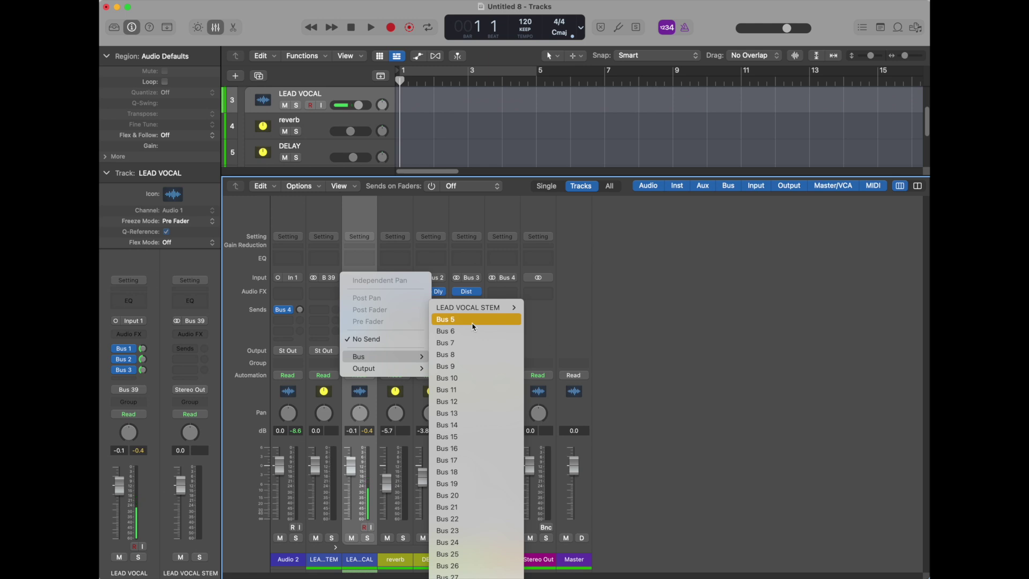
click(473, 320)
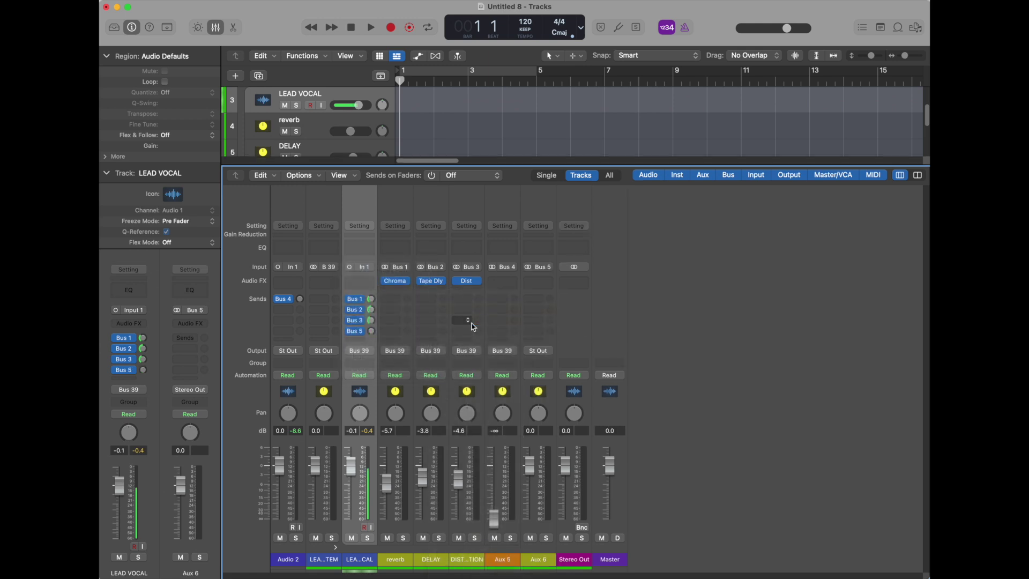
Check which output buses are offered for the Aux 6 channel, including those of LEAD VOCAL STEM.
click(539, 560)
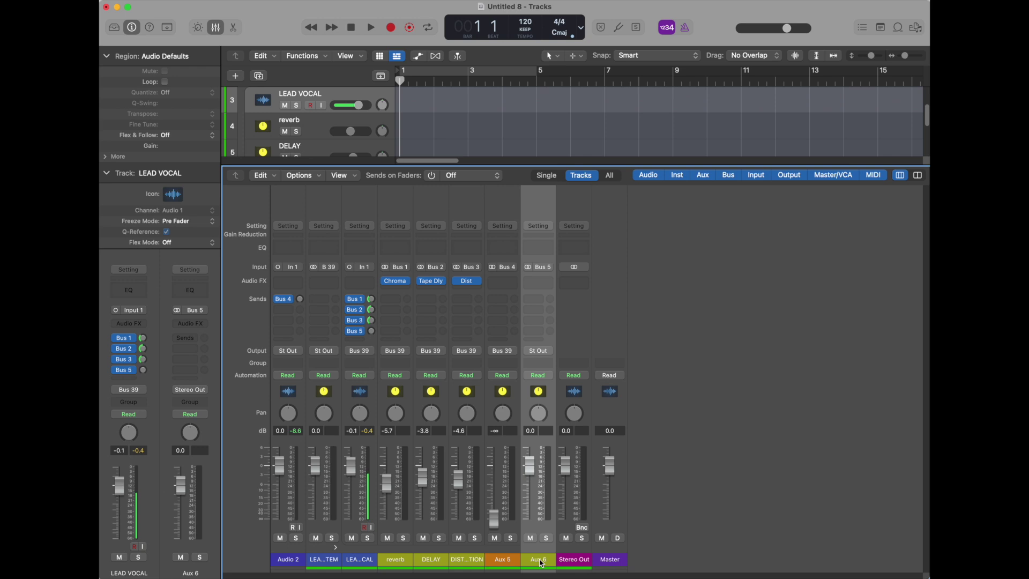
click(539, 352)
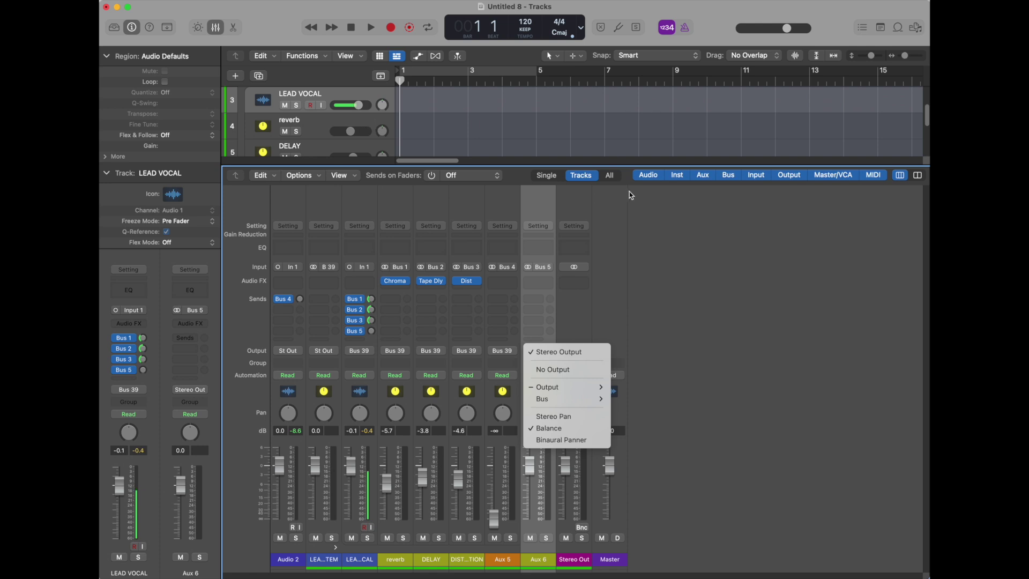
click(688, 234)
scroll(368, 104, down, 3)
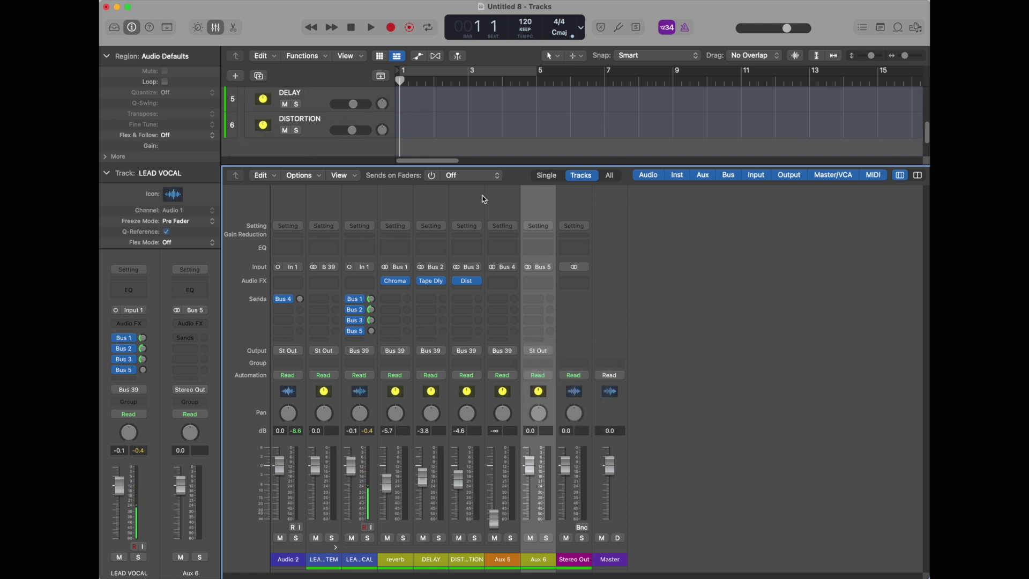
click(542, 354)
mouse_move(589, 399)
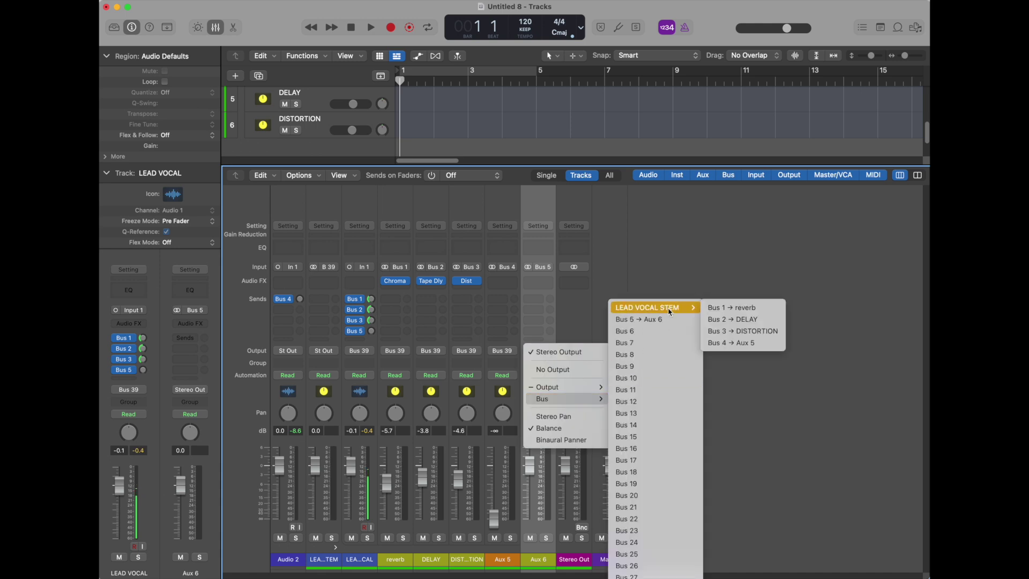
mouse_move(661, 310)
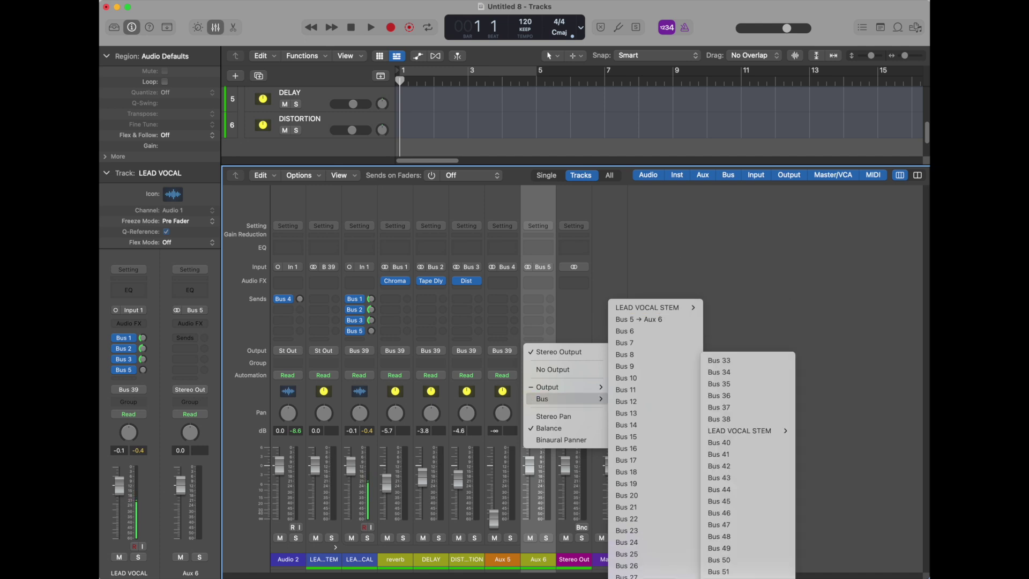
click(792, 370)
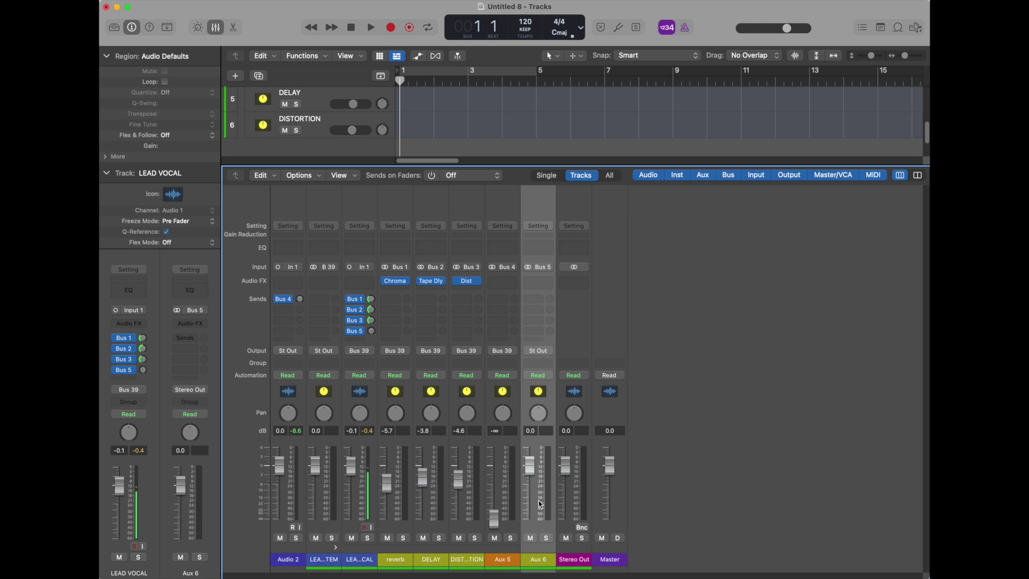
Create a track for the Aux 6 channel and check its output bus options.
right_click(541, 558)
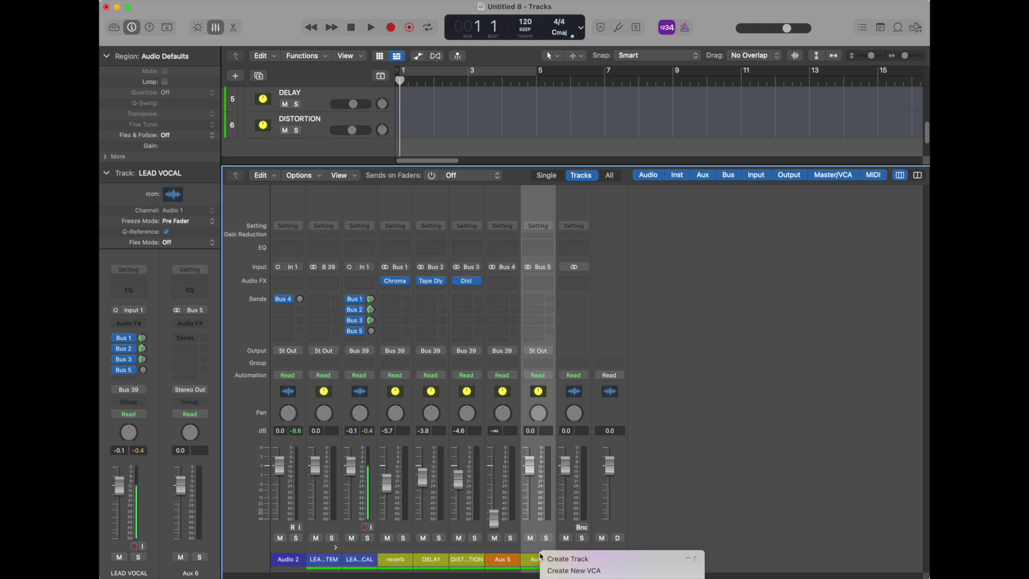
click(568, 559)
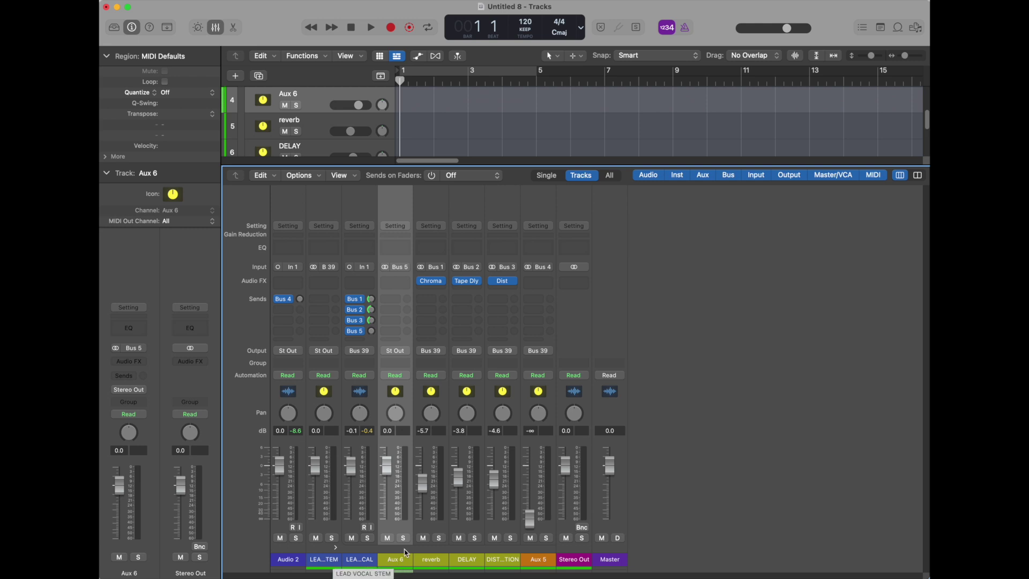
click(406, 351)
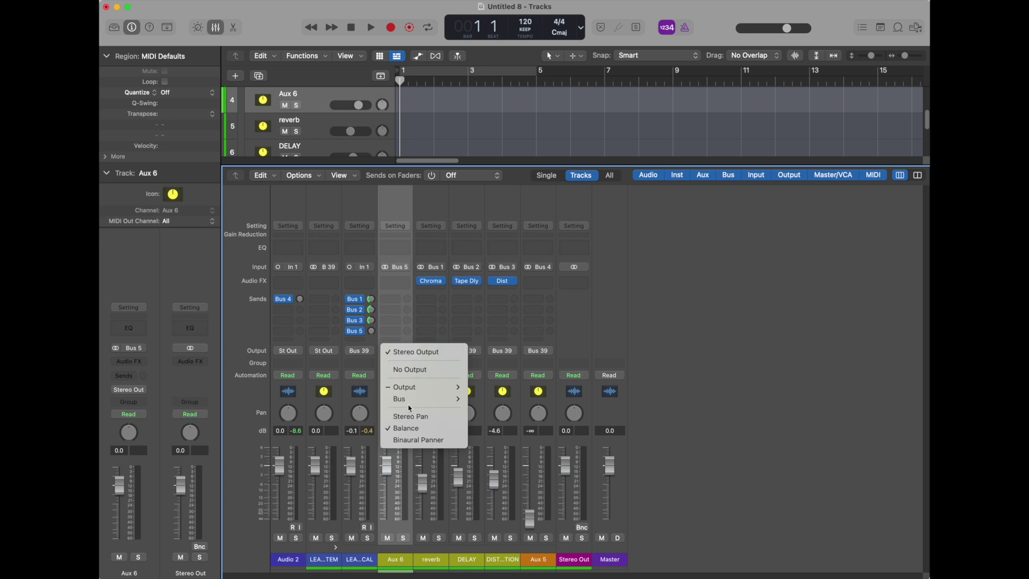
mouse_move(410, 399)
click(757, 391)
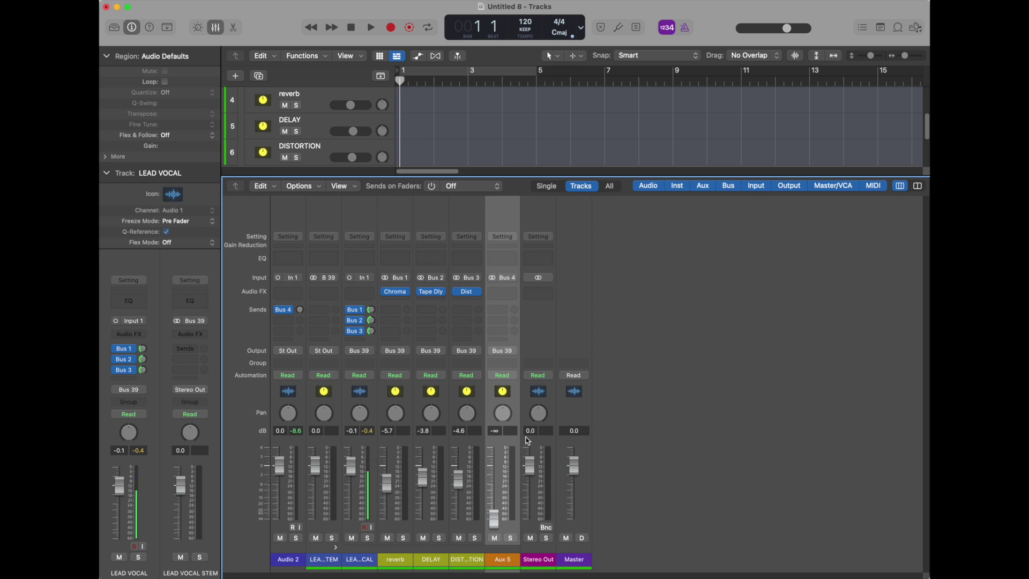
Duplicate the DISTORTION track inside the stack and rename the copy "delay 2".
click(374, 144)
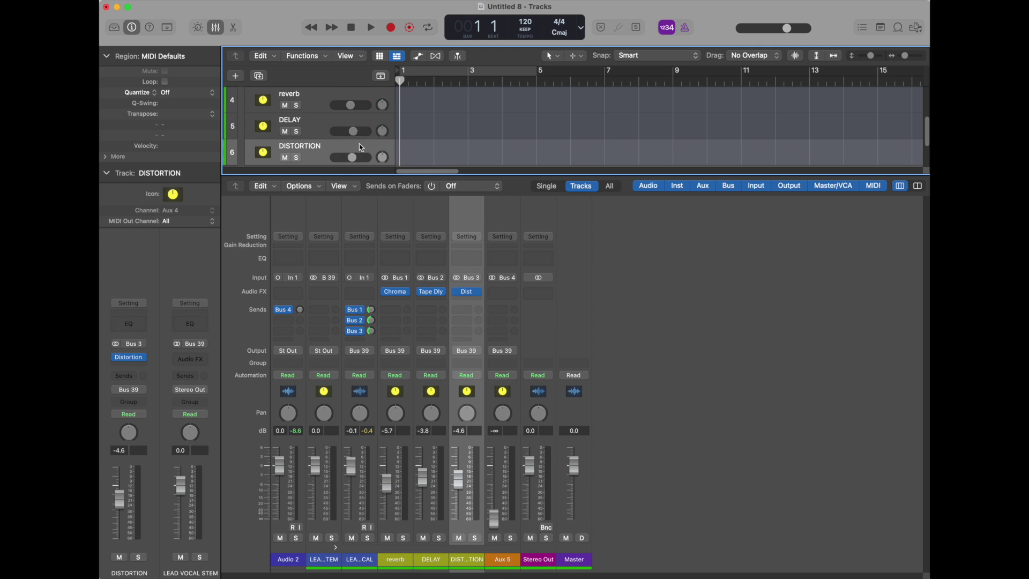
key(super+d)
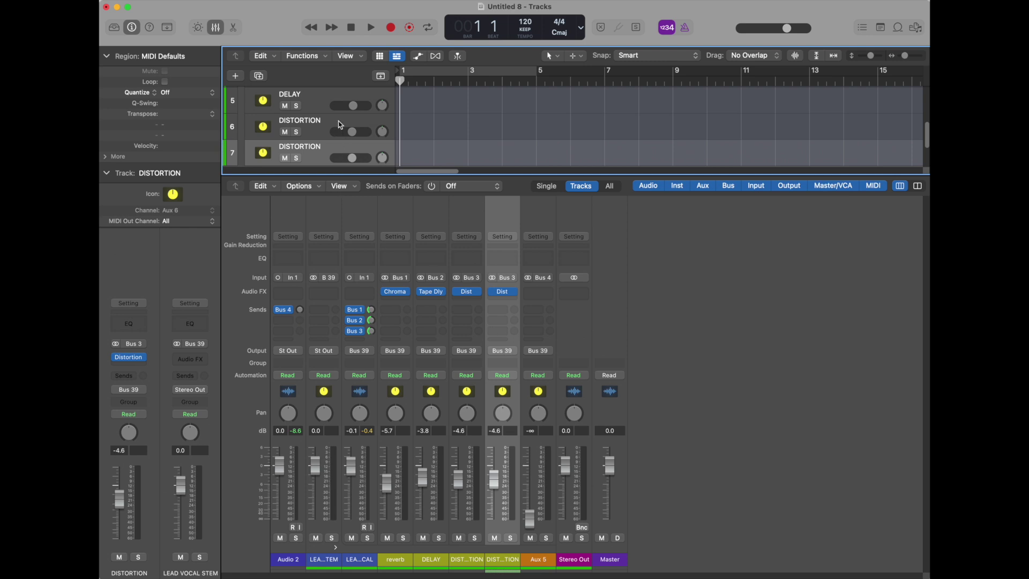
double_click(304, 148)
text(delay 2)
key(Return)
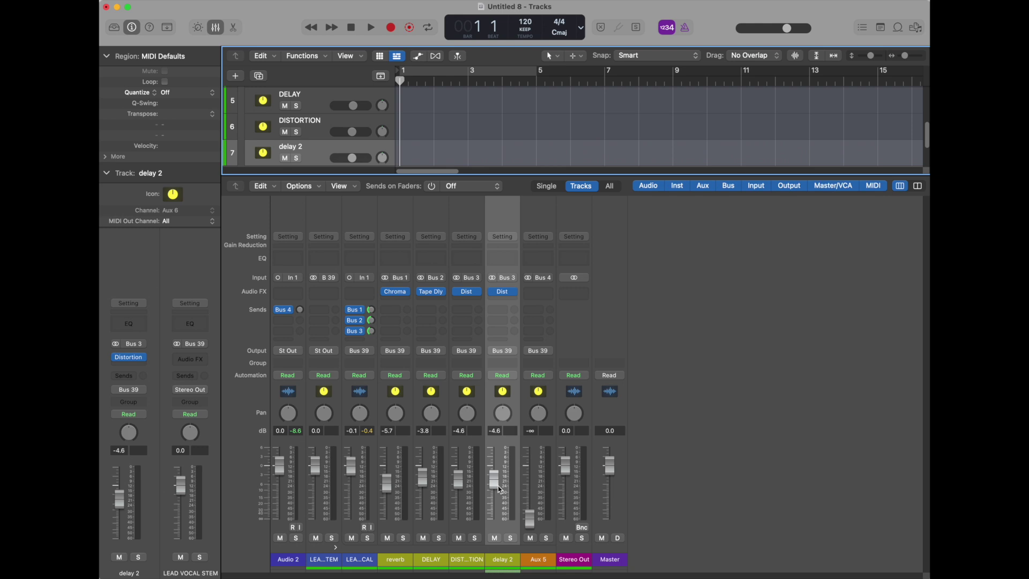
Set the channel volume of DISTORTION to -17.0 dB and of delay 2 to 0.9 dB.
drag(498, 488, 496, 482)
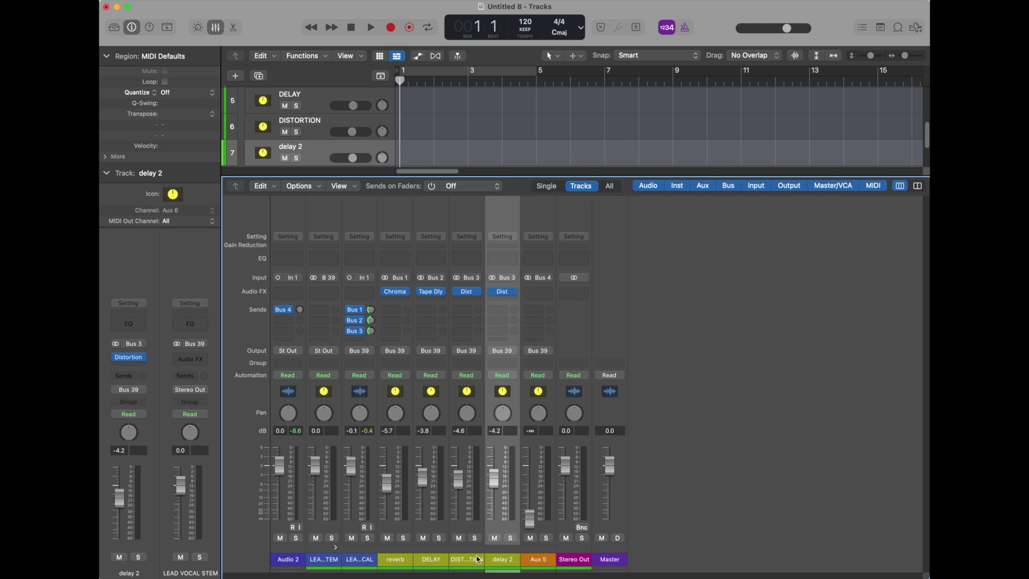
click(371, 564)
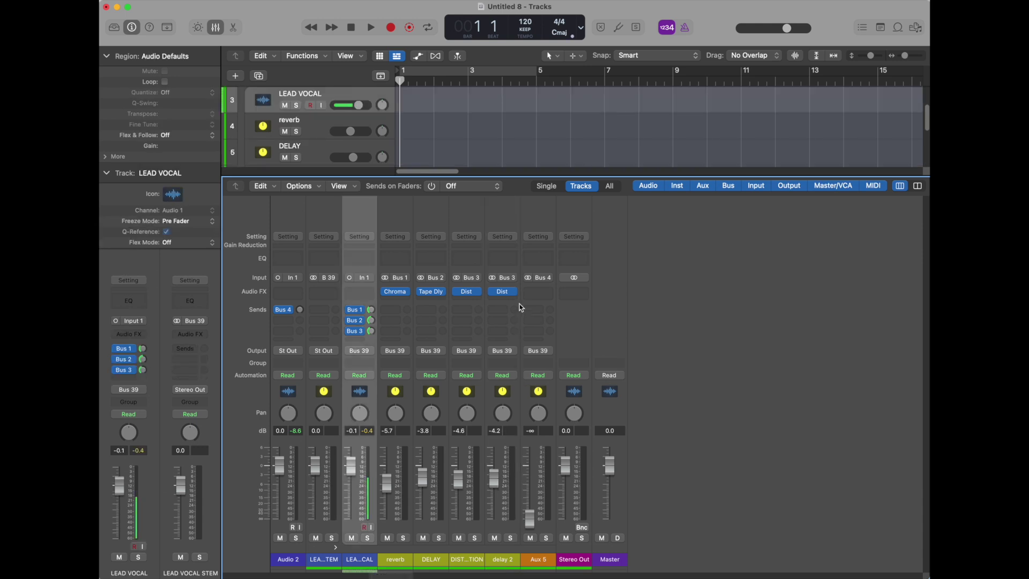
drag(372, 329, 374, 325)
drag(458, 480, 493, 461)
Duplicate the delay 2 track inside the stack with its settings.
scroll(328, 146, down, 2)
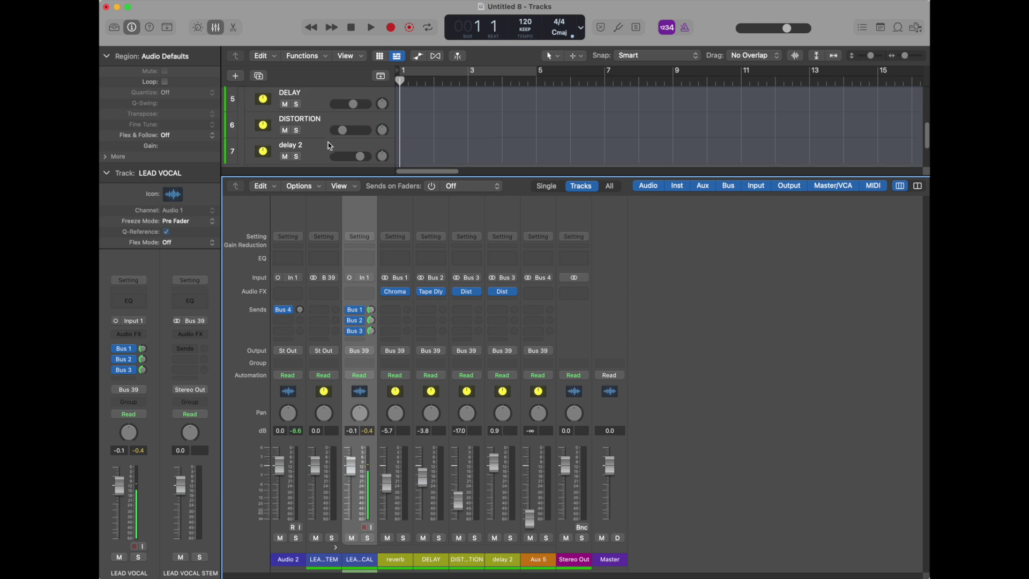
click(328, 147)
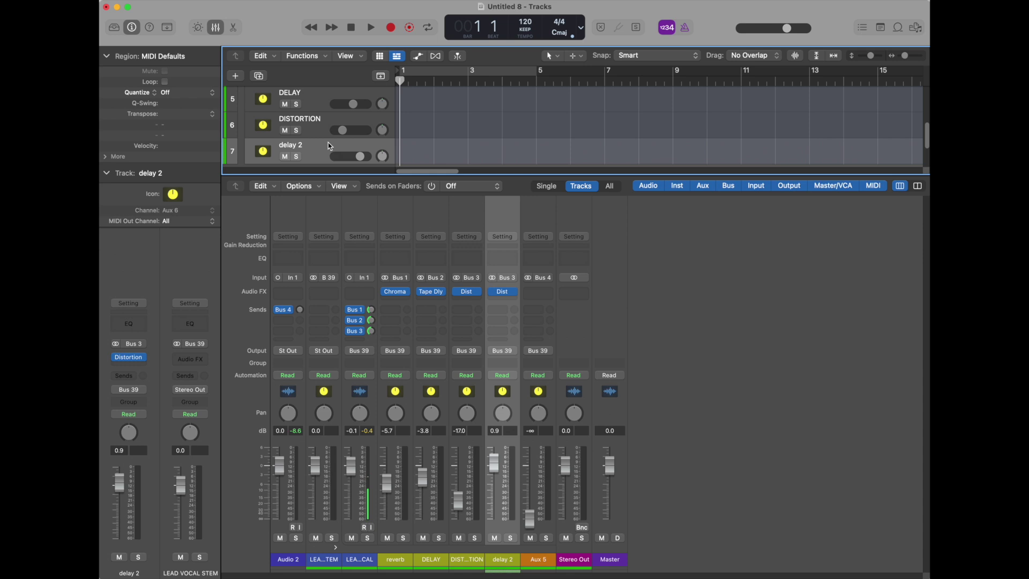
key(super+d)
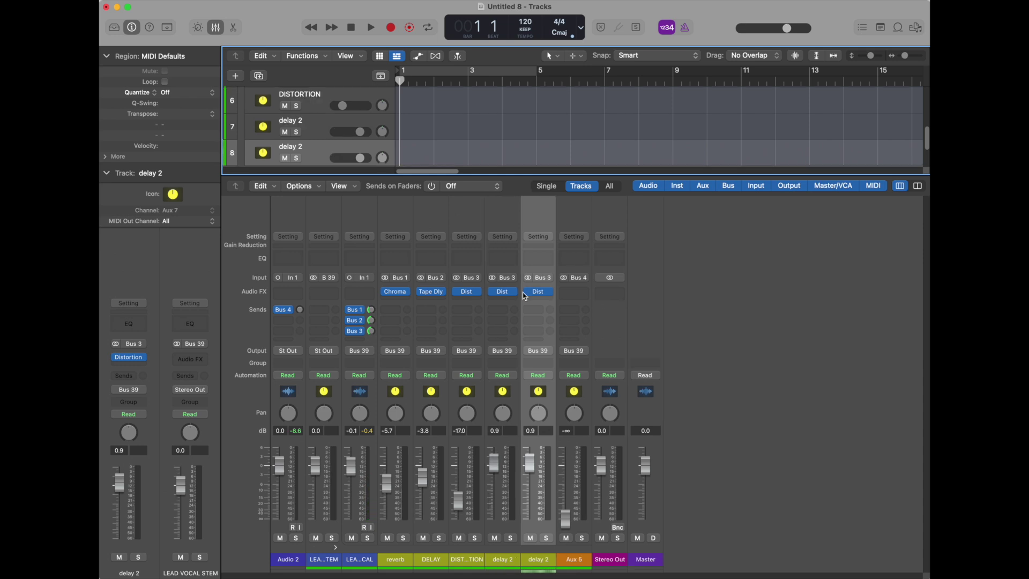
click(551, 294)
click(573, 165)
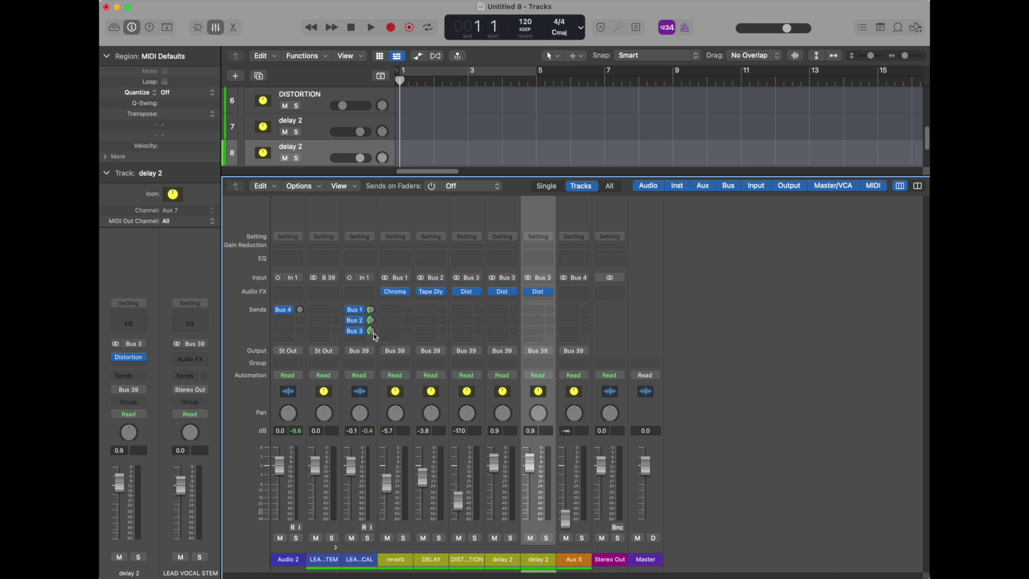
Delete the DELAY, DISTORTION, both delay 2 and Aux 5 channels, and select the reverb channel.
click(362, 559)
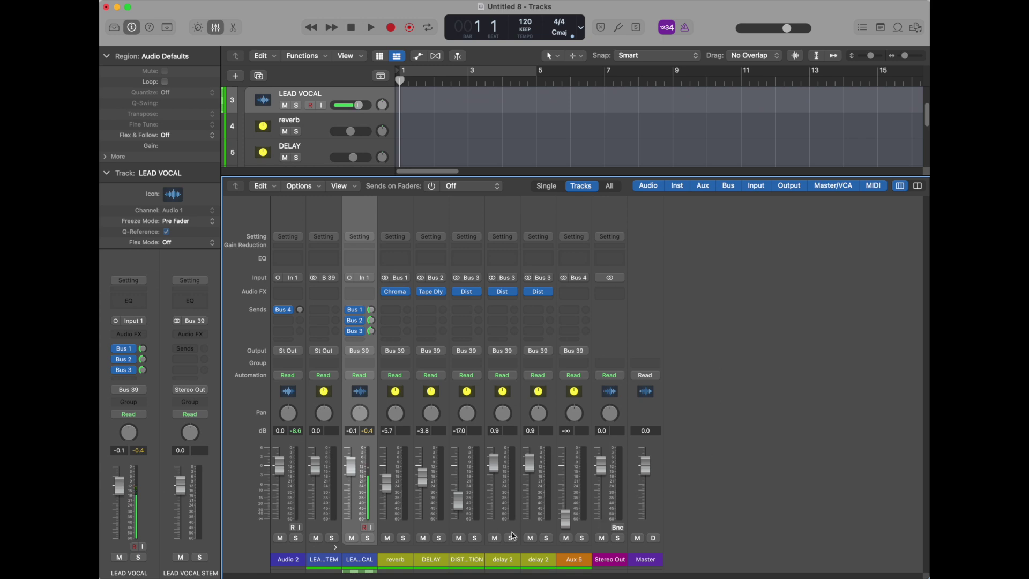
click(394, 559)
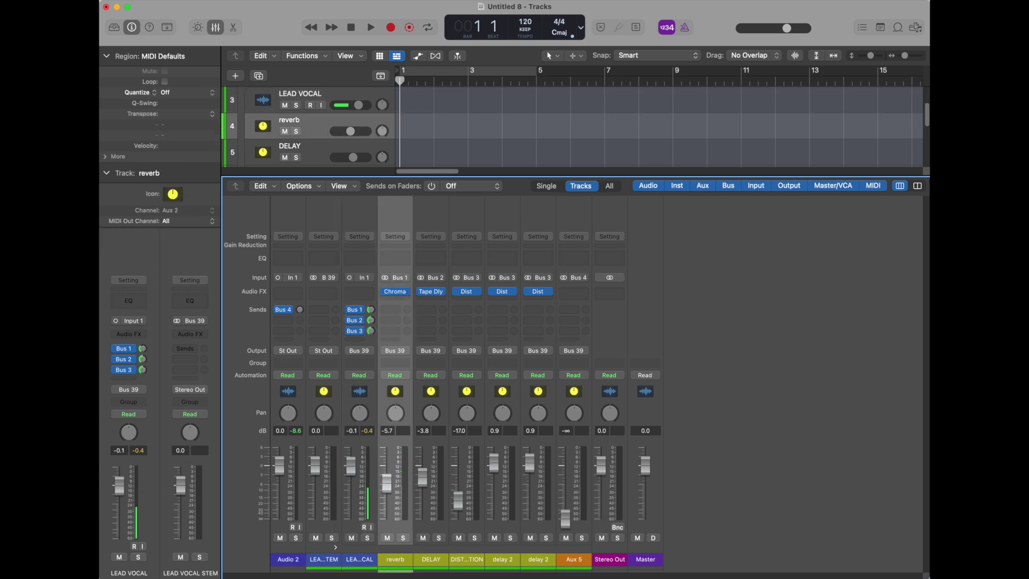
click(436, 560)
shift+click(575, 560)
key(Delete)
click(602, 254)
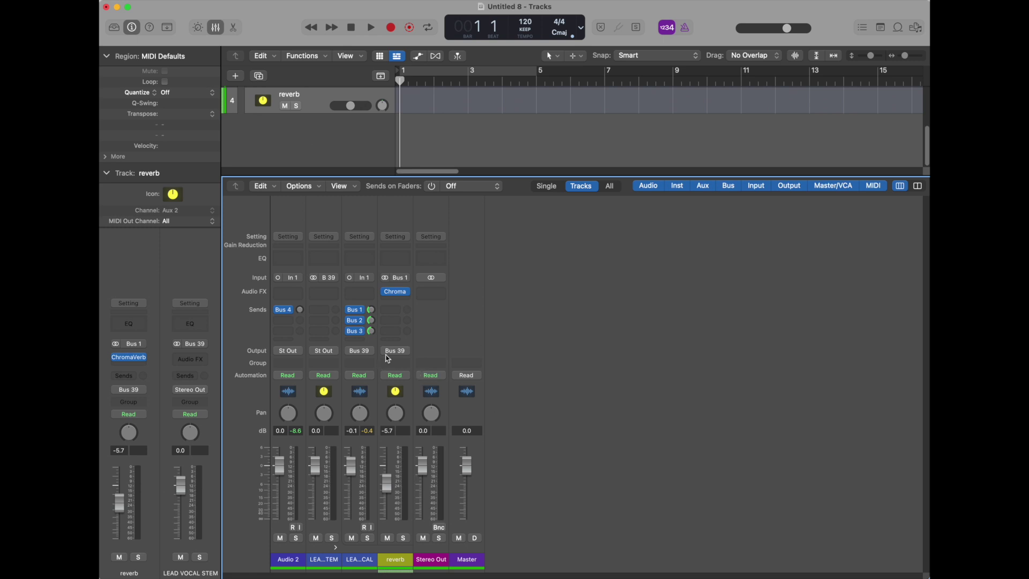
click(391, 562)
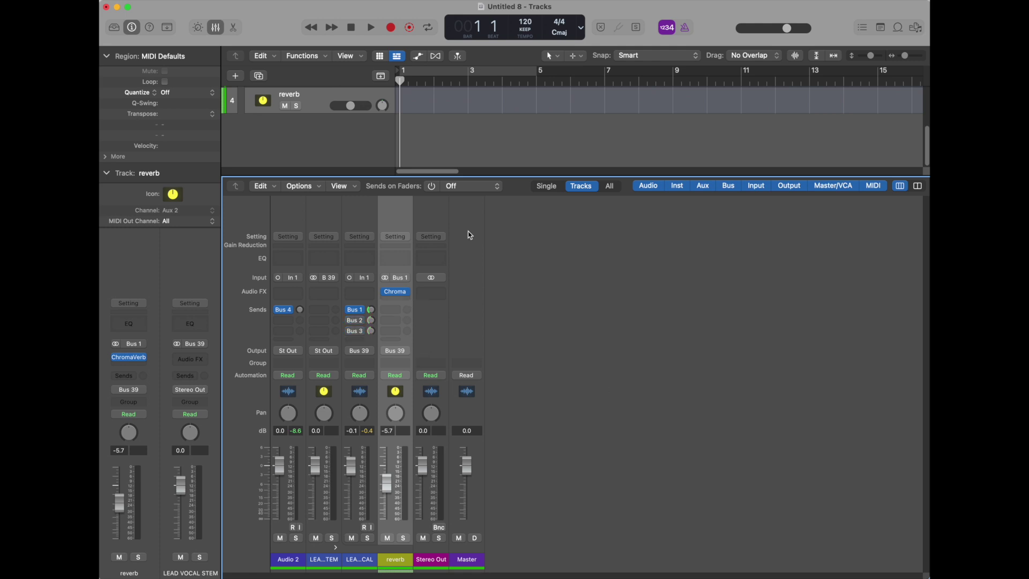
Duplicate the reverb track six times inside the stack with its ChromaVerb and Bus 1 input.
click(309, 99)
key(super+d)
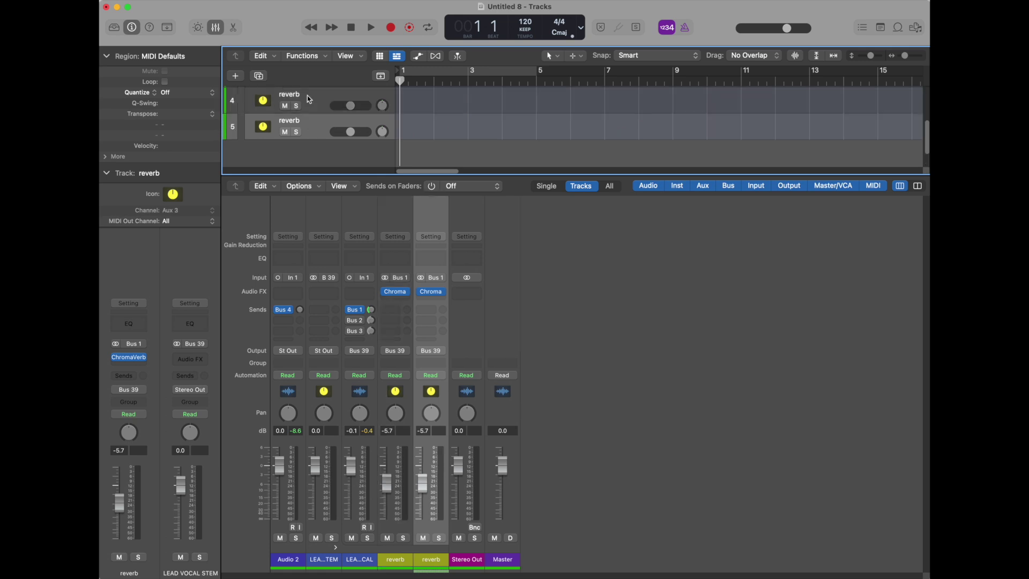
key(super+d)
key(super+d)
key(super+d)
key(super+d)
key(super+d)
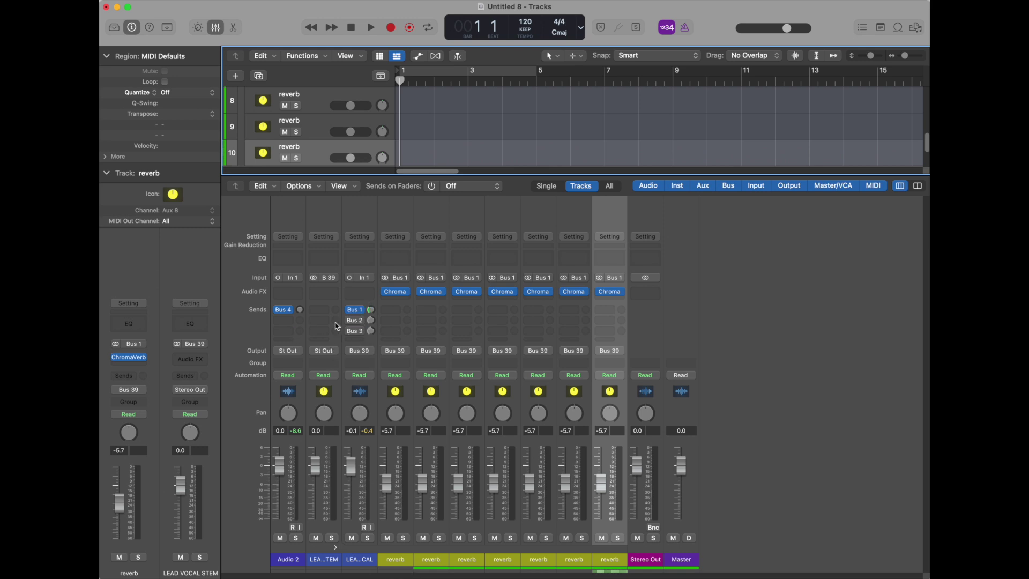
Replace ChromaVerb with Tape Delay on the first reverb copy and insert a Gain plug-in before it set to -6.6 dB.
click(440, 292)
click(508, 229)
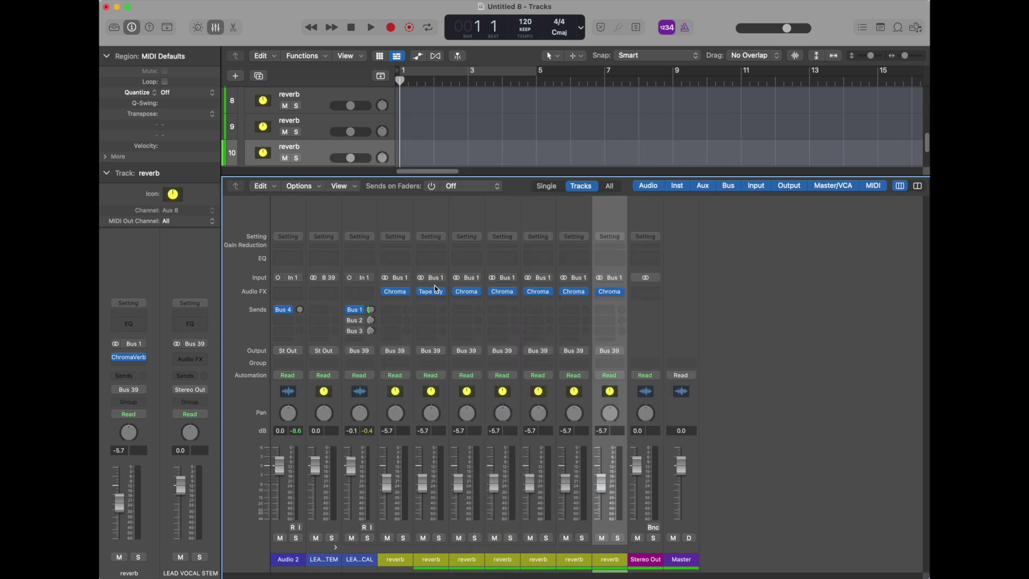
click(435, 289)
mouse_move(493, 539)
mouse_move(617, 552)
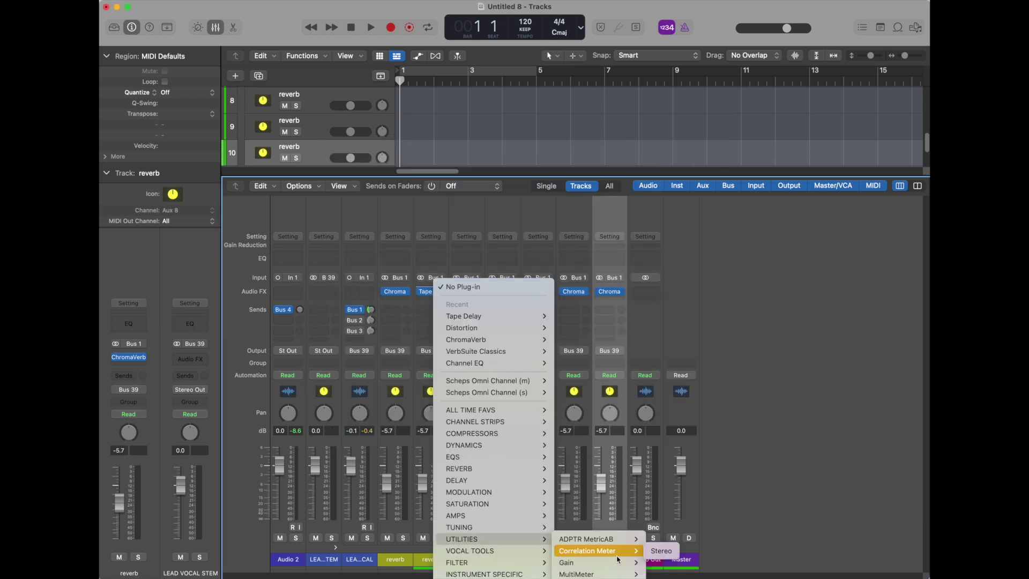
click(661, 562)
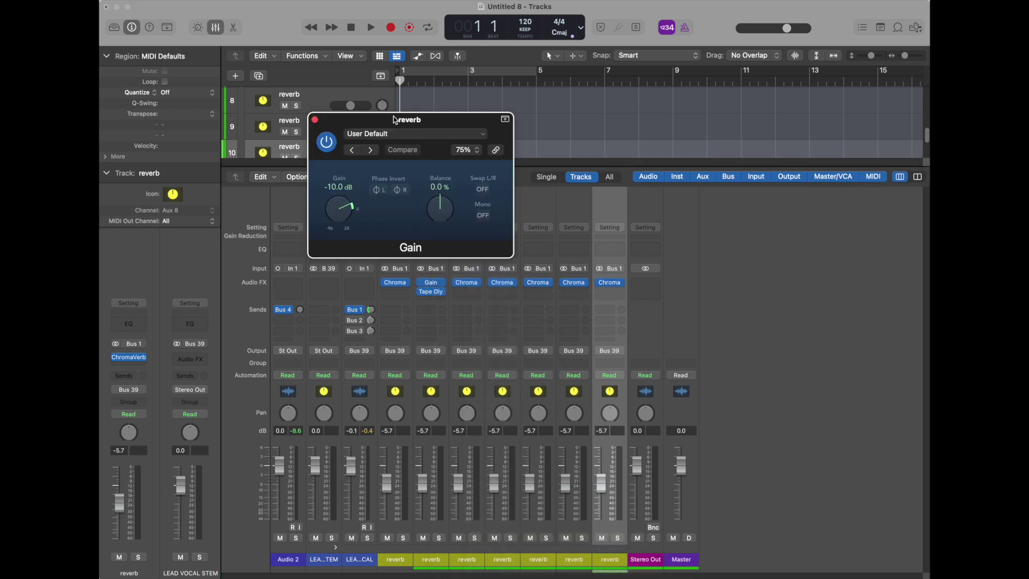
mouse_move(341, 202)
mouse_down()
mouse_move(340, 216)
mouse_move(340, 195)
mouse_up()
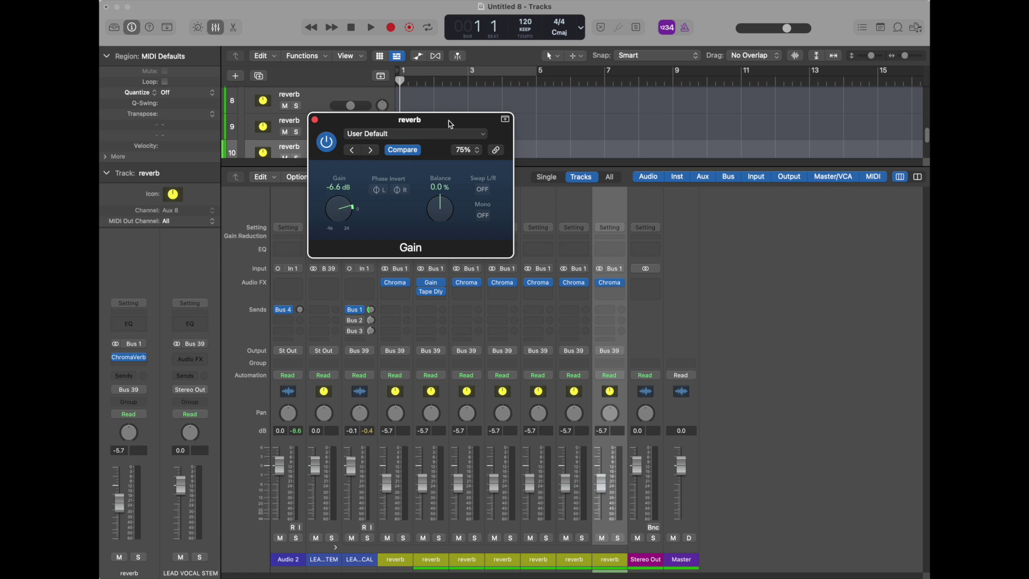
key(super+w)
Set the channel volume of the reverb copy carrying Tape Delay to -0.3 dB and close its Gain plug-in window.
click(425, 484)
drag(427, 485, 428, 450)
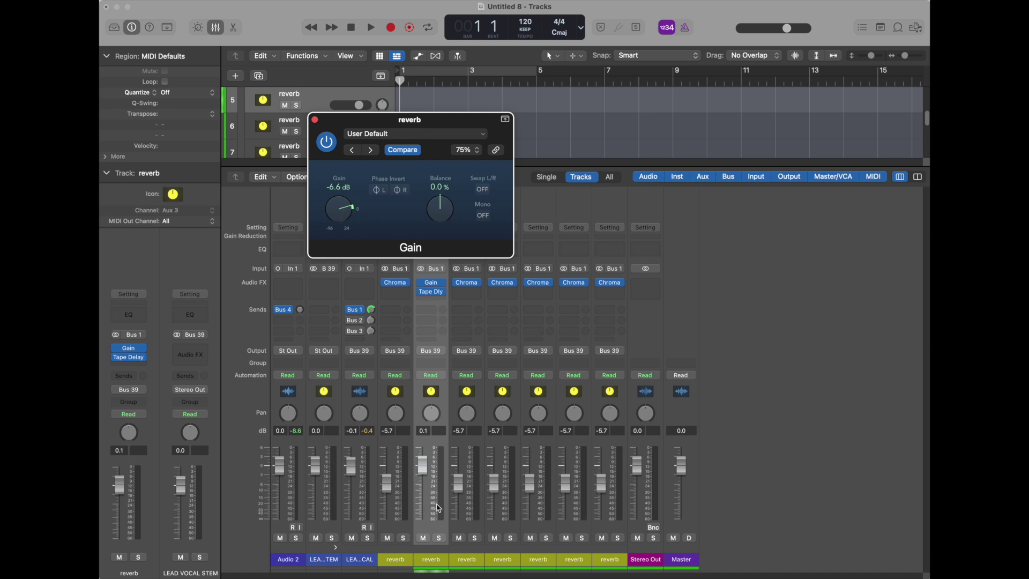
key(super+w)
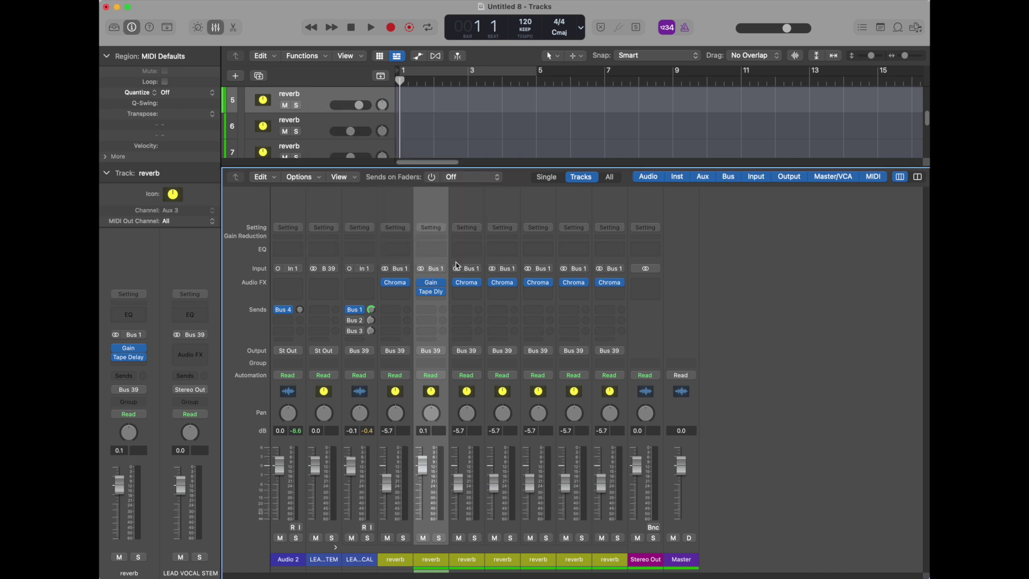
mouse_move(423, 471)
mouse_down()
mouse_move(431, 528)
mouse_move(435, 470)
mouse_move(422, 464)
mouse_up()
Replace ChromaVerb with Distortion at 9.0 dB drive on the third reverb copy, and copy the Gain plug-in ahead of it.
click(515, 283)
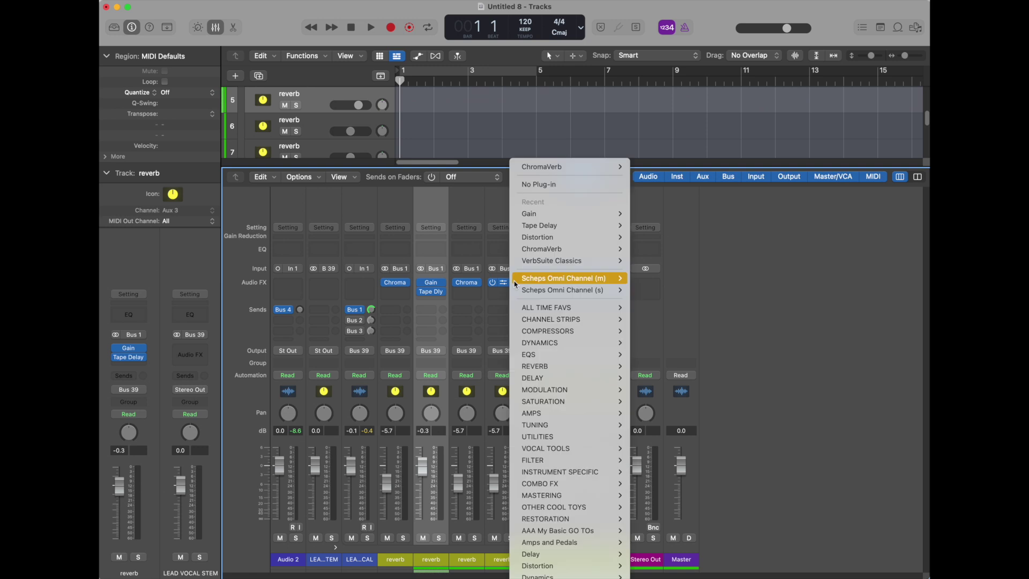
click(564, 237)
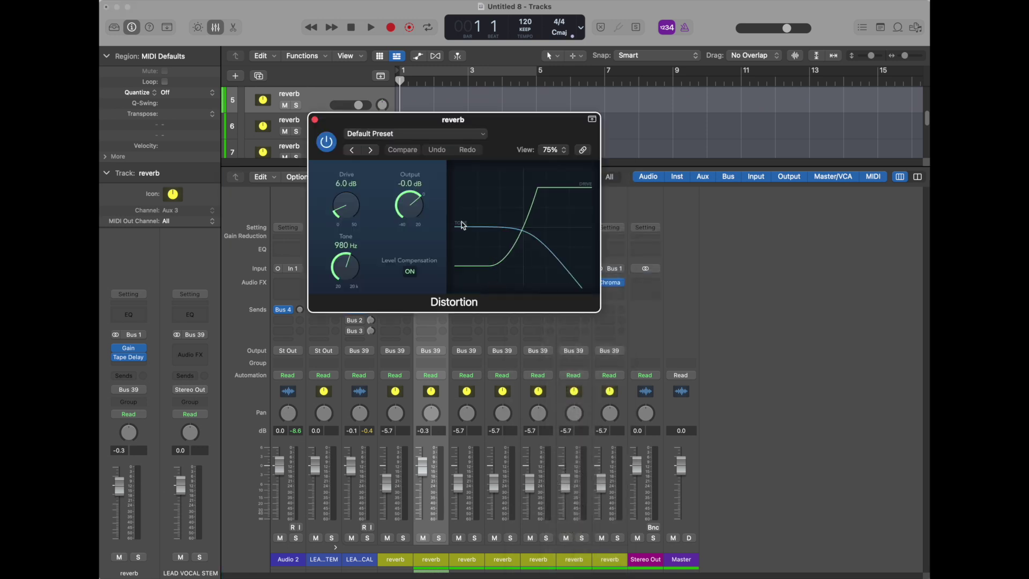
drag(346, 206, 346, 198)
drag(509, 131, 724, 155)
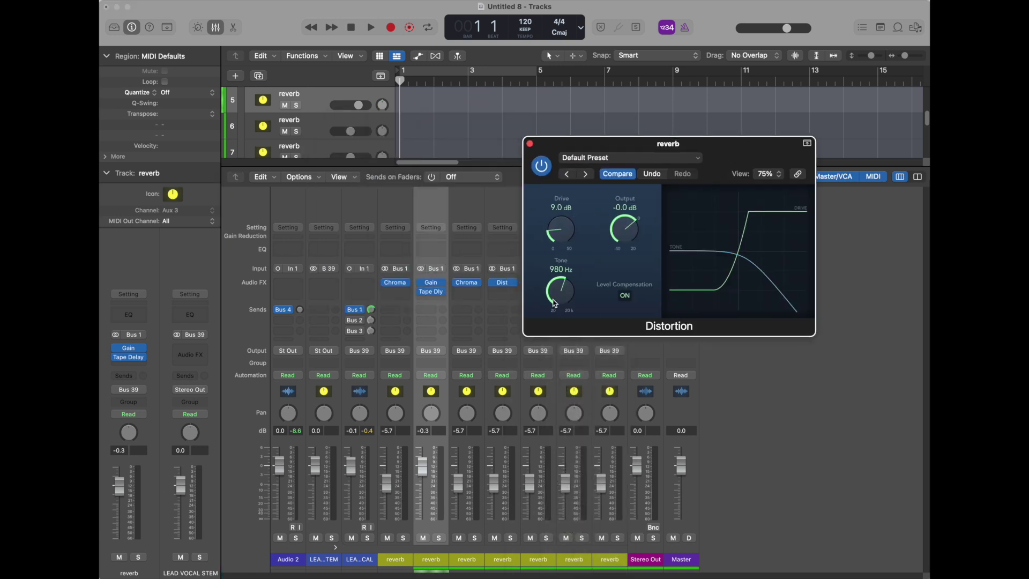
drag(430, 284, 490, 279)
key(super+w)
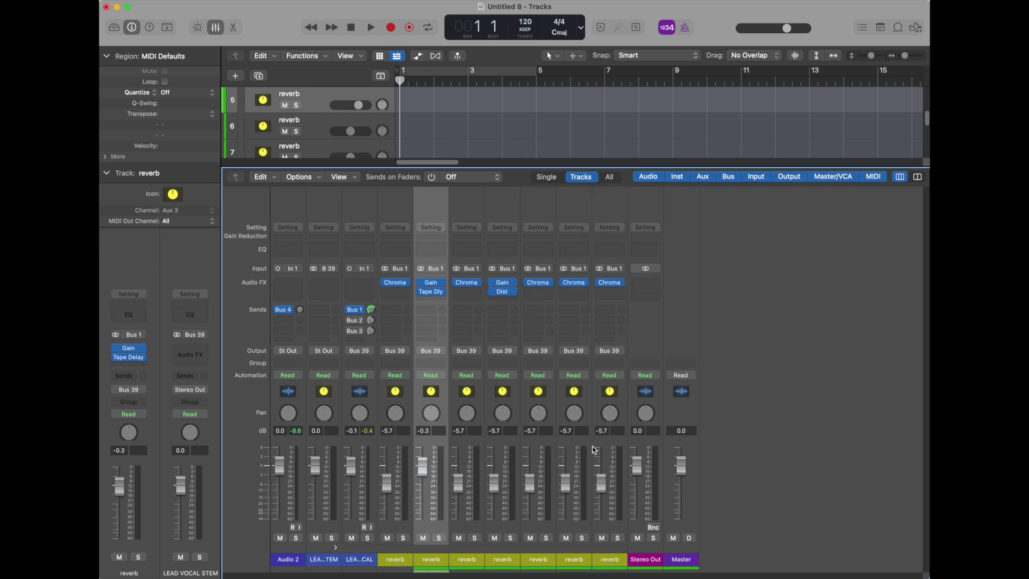
Set the second and third reverb copies' volumes to -7.0 dB and -9.4 dB, and adjust the LEAD VOCAL Bus 1 send level.
drag(498, 490, 459, 486)
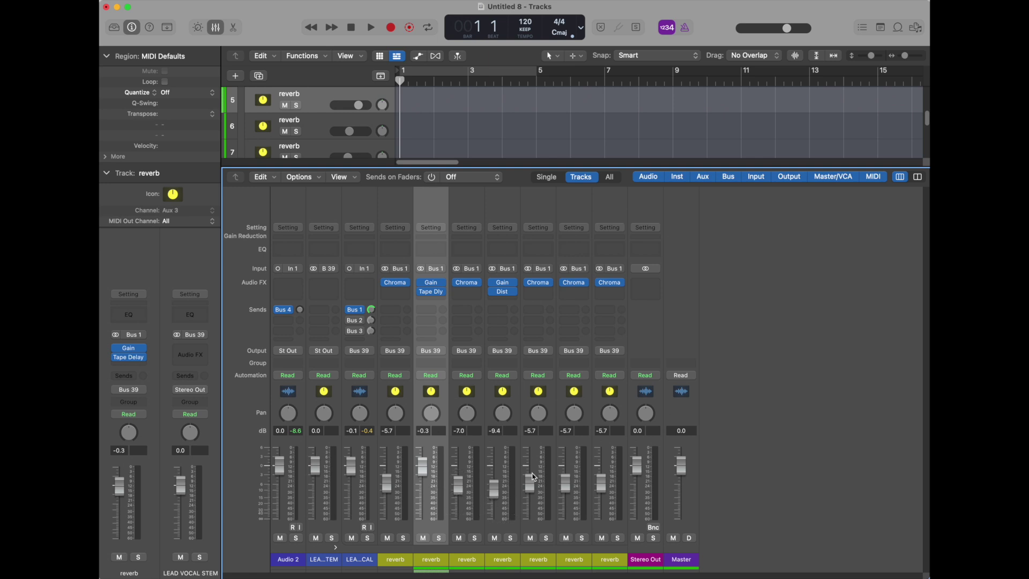
mouse_move(502, 284)
drag(369, 311, 380, 307)
Set the Gain plug-in on the Distortion channel to -3.3 dB and close its window.
click(505, 285)
mouse_move(554, 237)
mouse_down()
mouse_move(543, 254)
mouse_move(545, 231)
mouse_up()
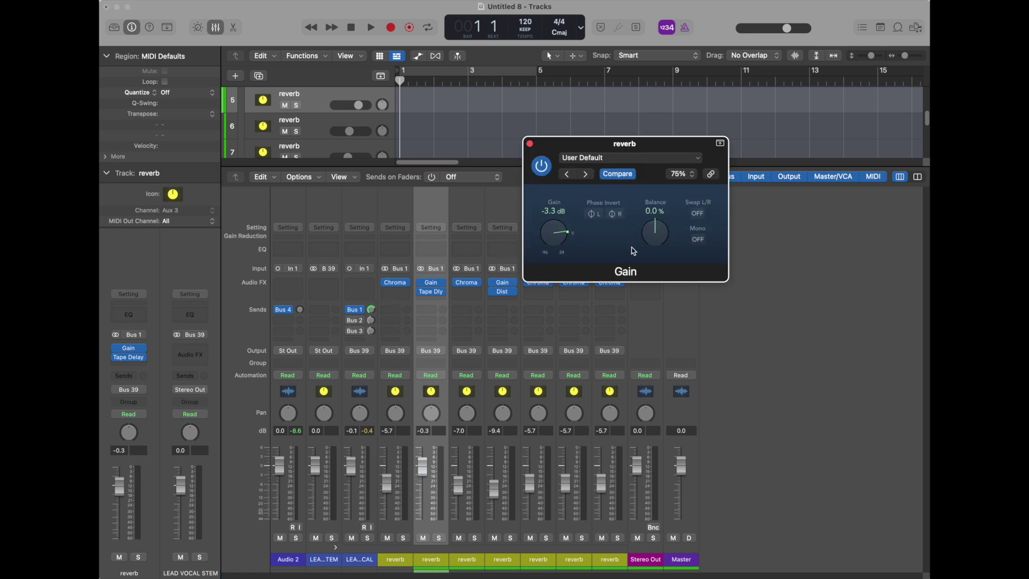
key(super+w)
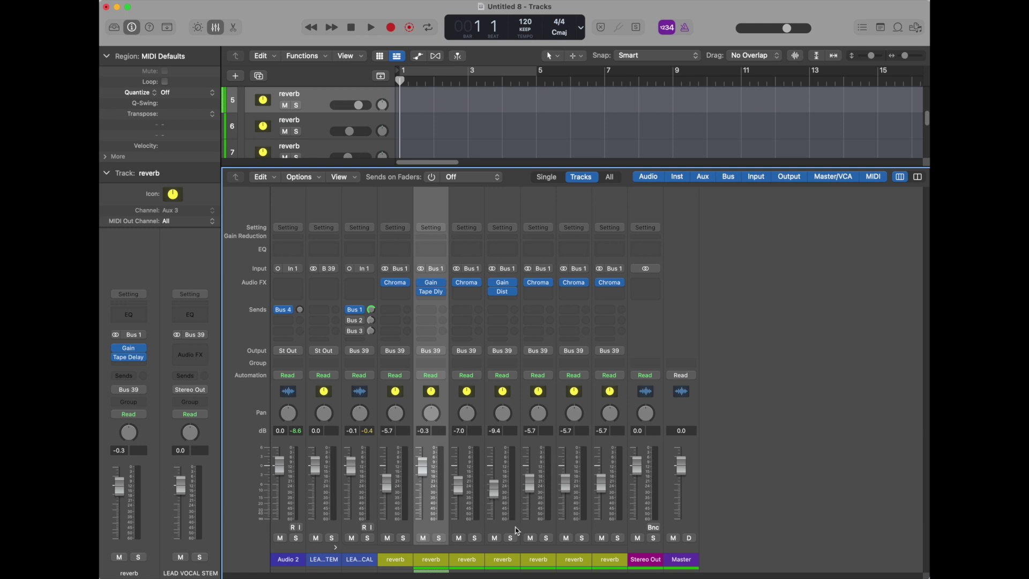
Select the LEAD VOCAL channel and set the Distortion channel's volume to -5.3 dB.
click(362, 562)
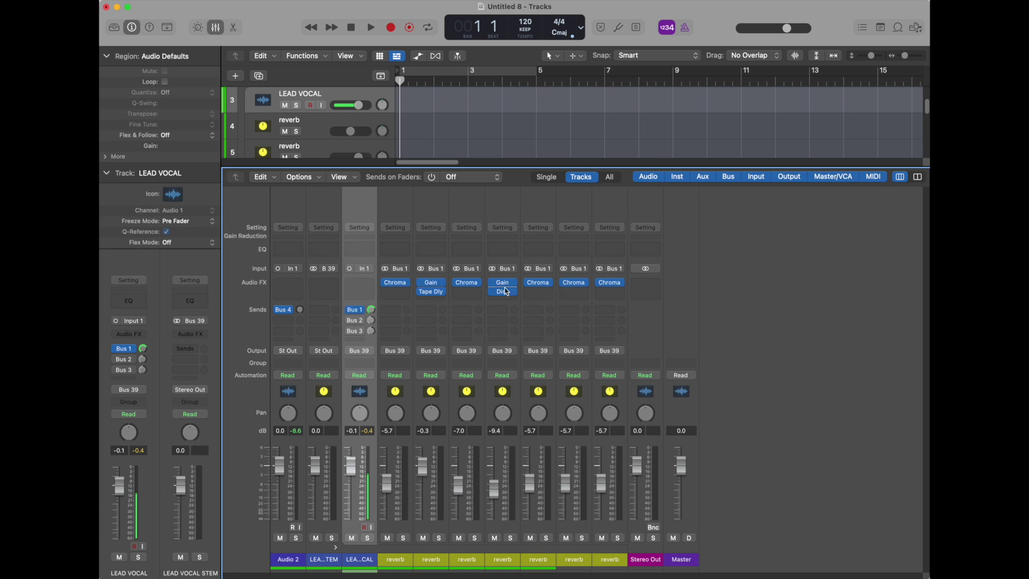
drag(499, 492, 487, 471)
Duplicate the original reverb track directly below itself with its settings and select the new channel.
click(335, 131)
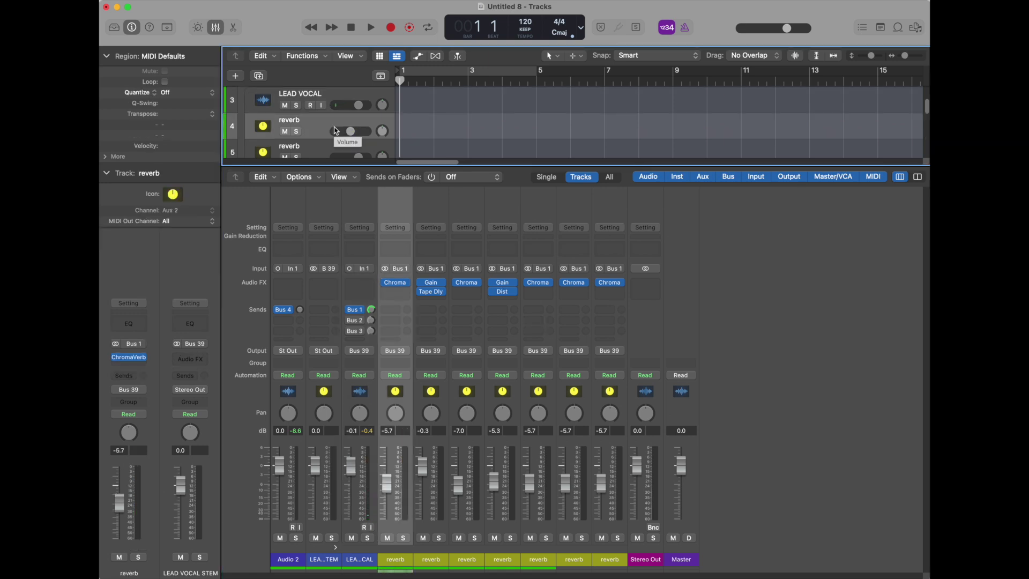
key(super+d)
click(443, 561)
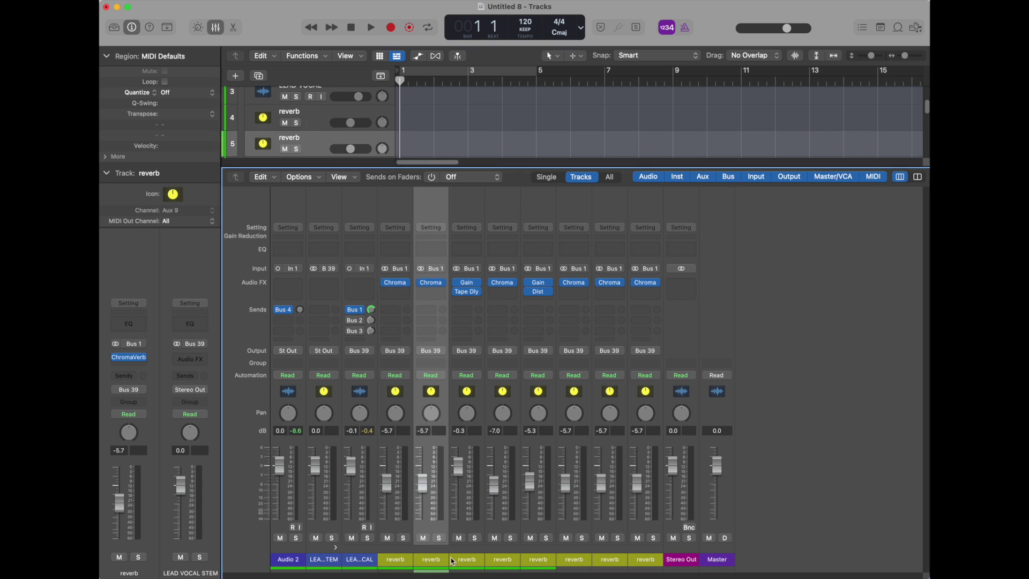